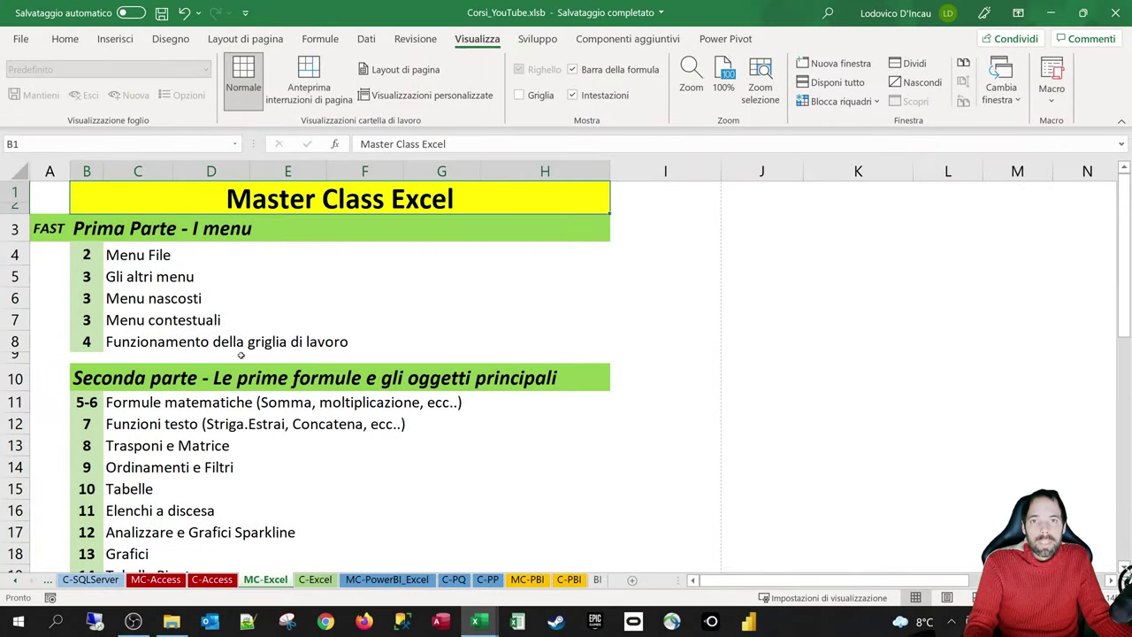
Select the 'Visualizzazioni Cartella di lavoro' lesson title and browse the page layout and view commands.
scroll(257, 400, down, 7)
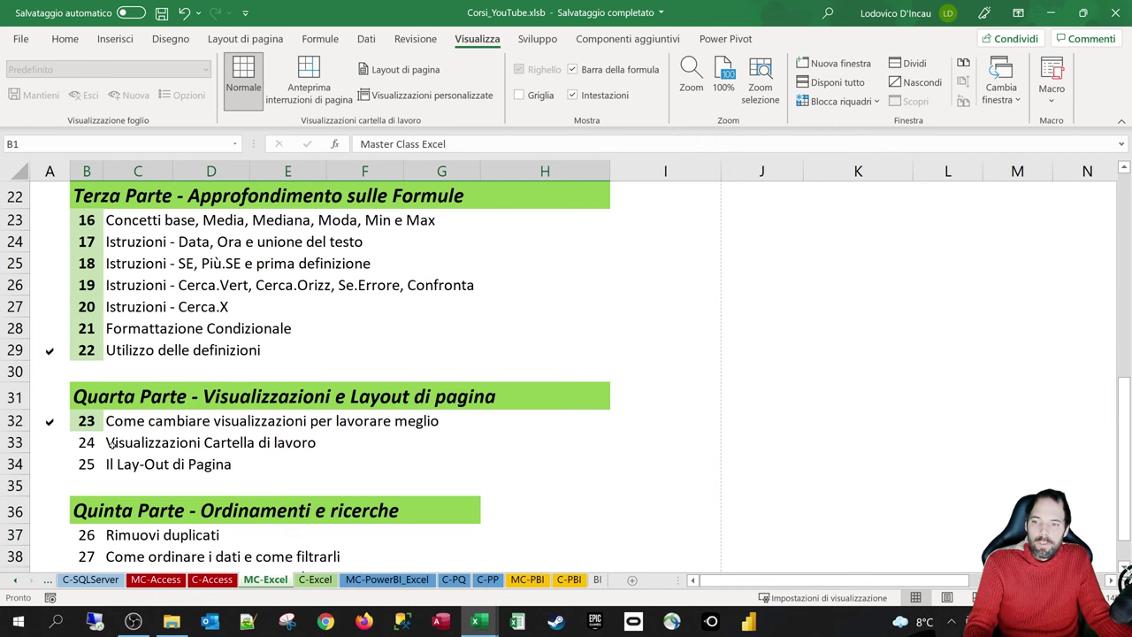
drag(120, 442, 297, 434)
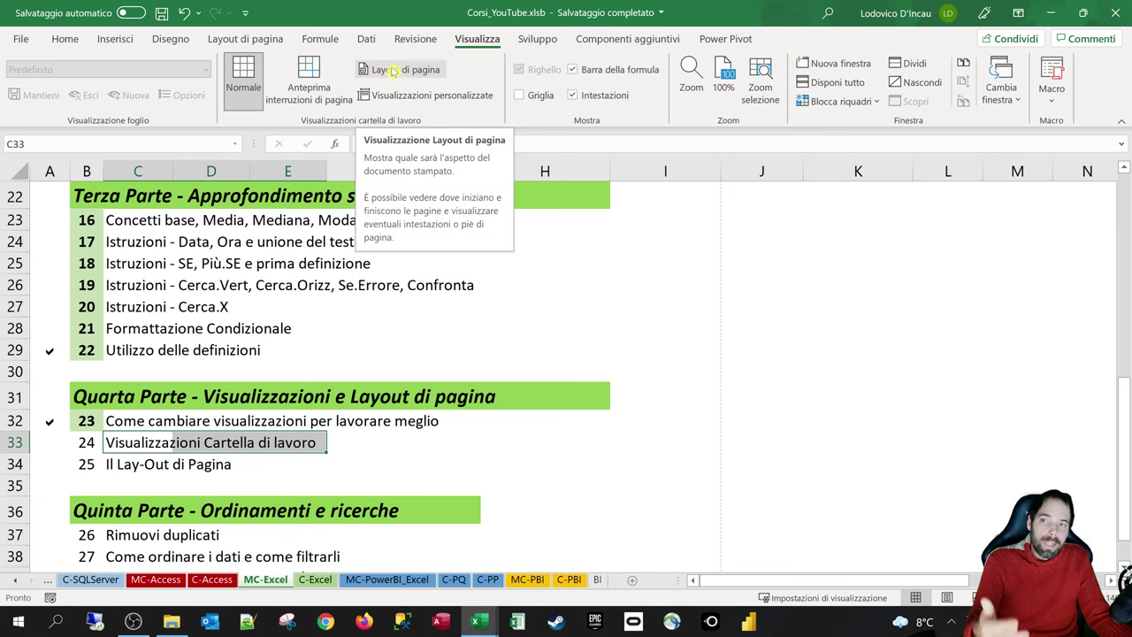
click(243, 39)
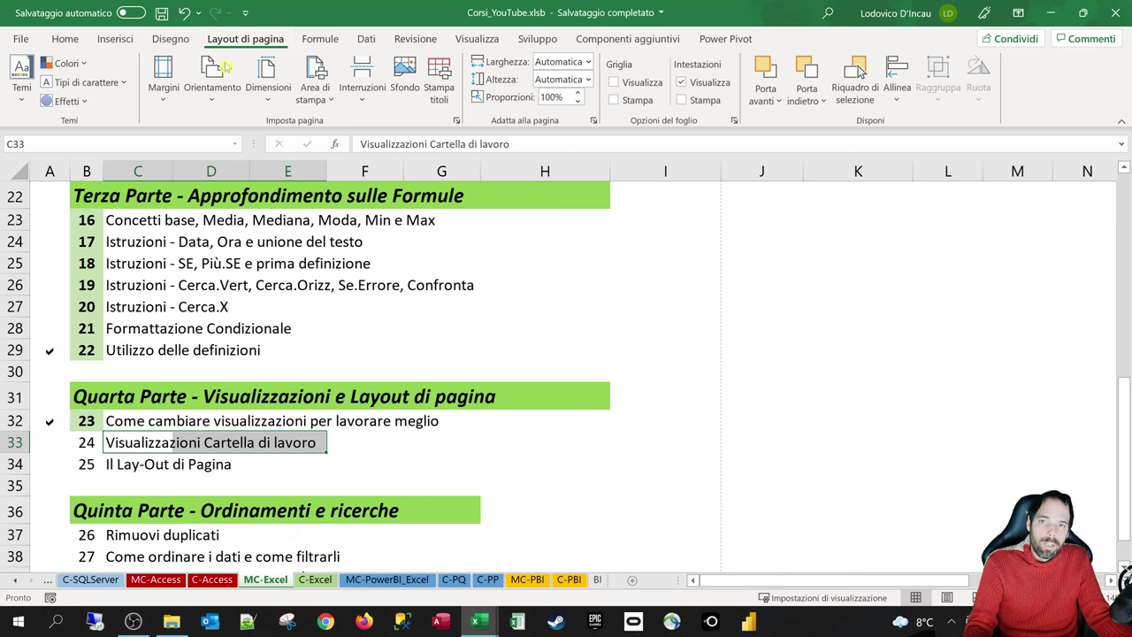
click(476, 39)
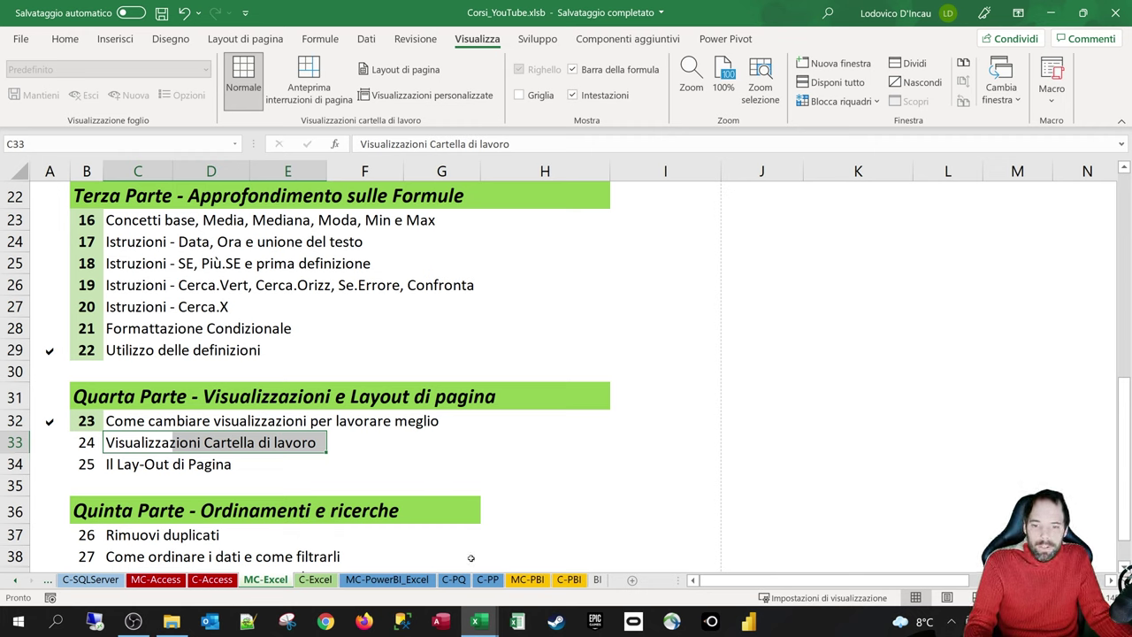
Bring the L24 workbook forward and show its sheet in Normal view.
mouse_move(478, 621)
click(563, 566)
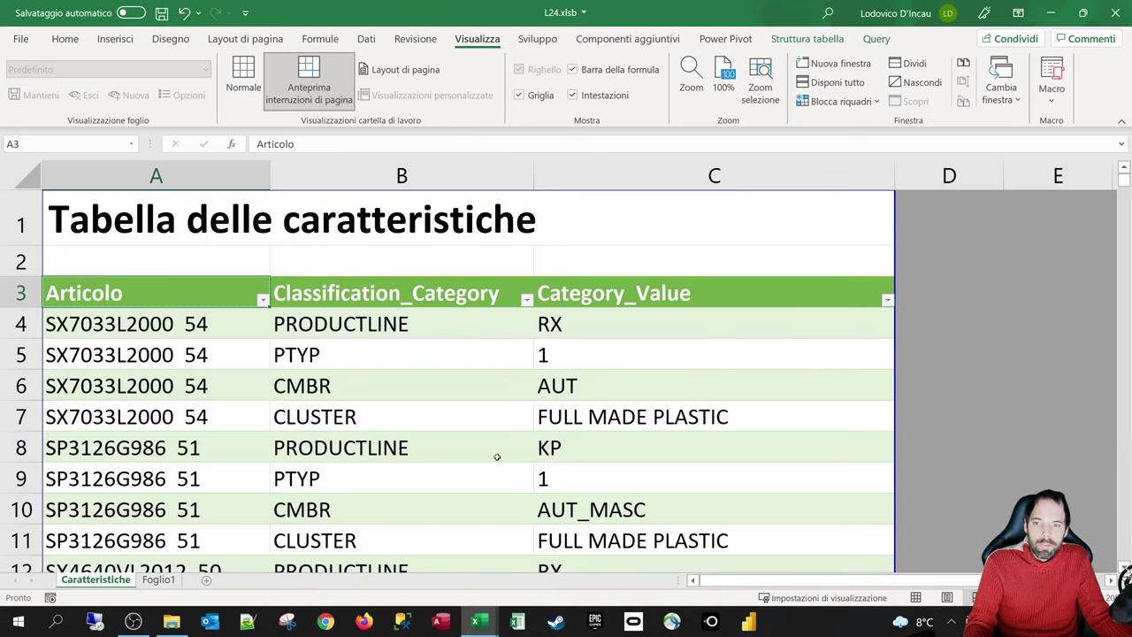
click(243, 79)
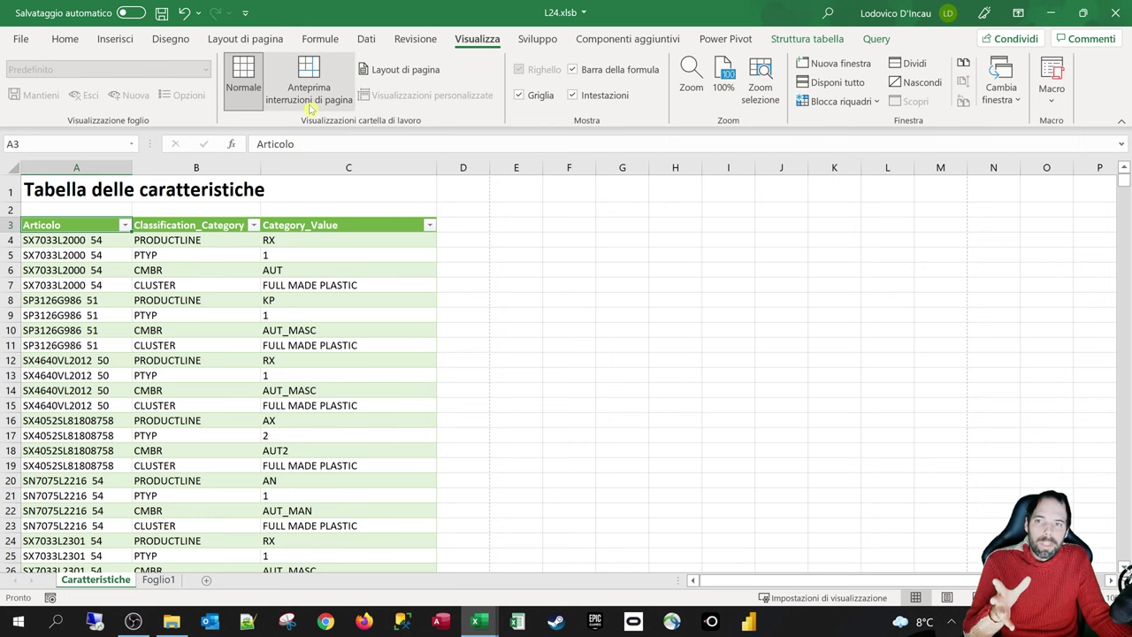
Check the print preview, which spans 284 pages, and return to the sheet.
click(21, 39)
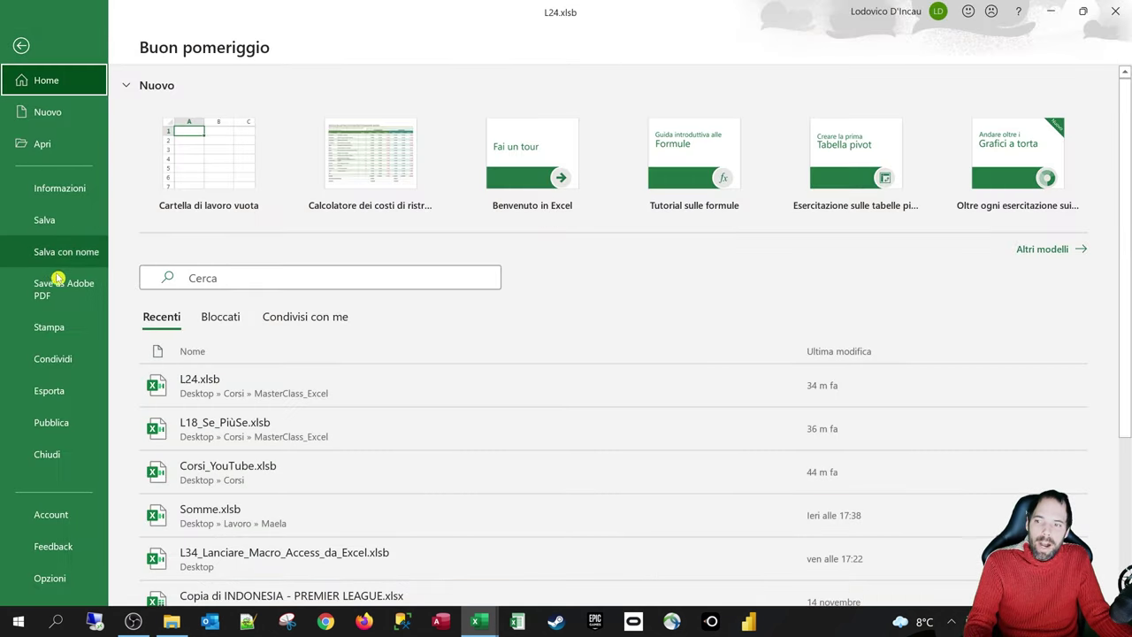
click(48, 327)
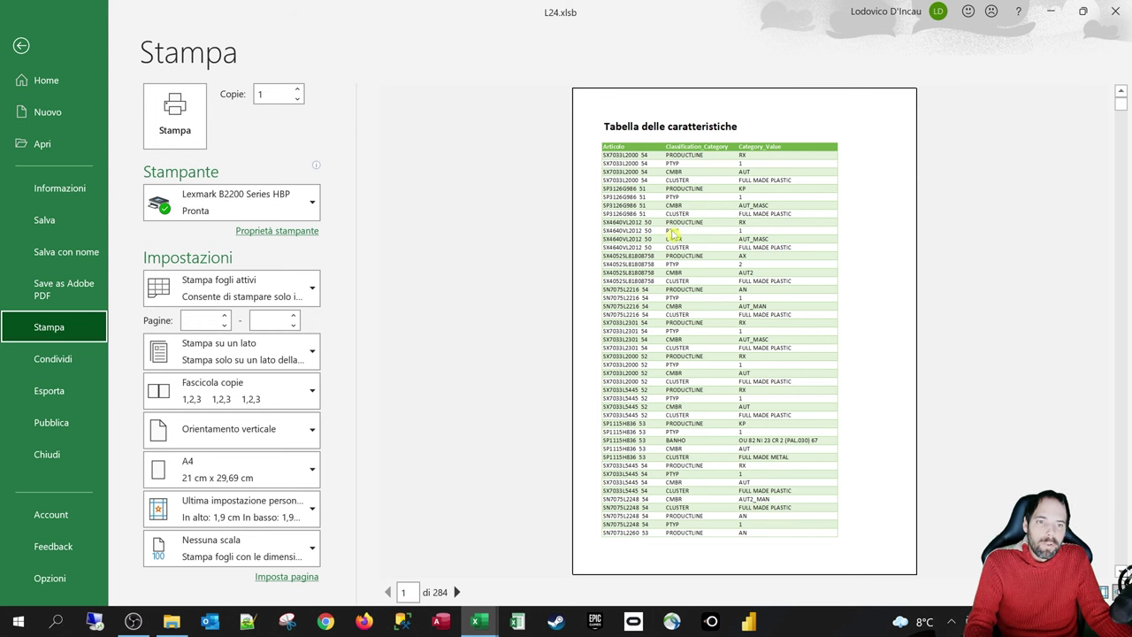
click(21, 45)
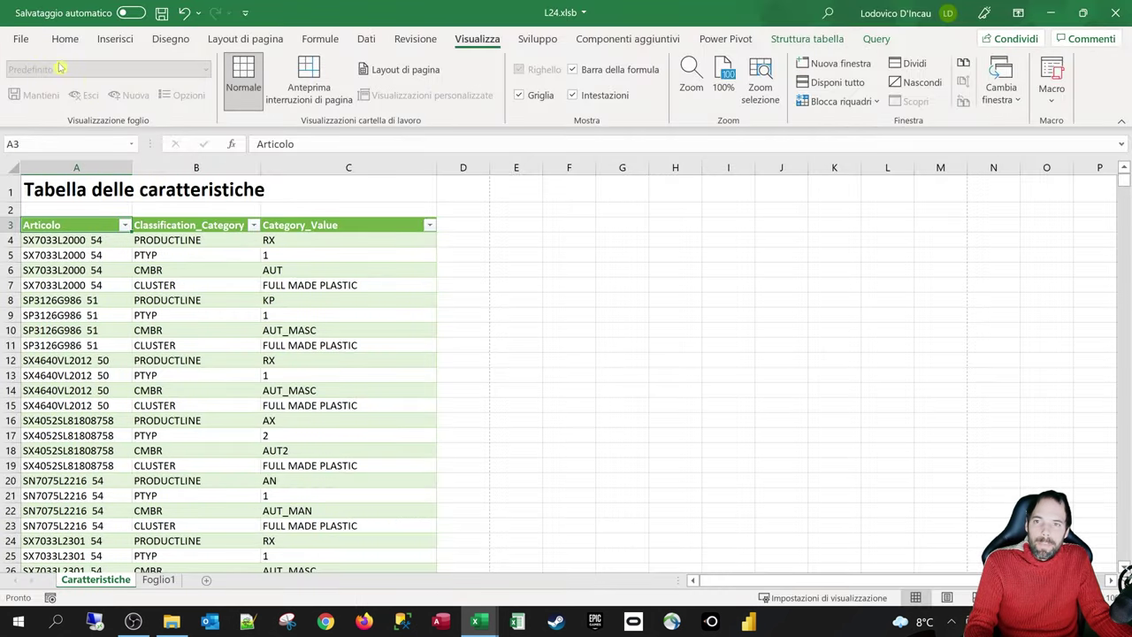
Show the Caratteristiche sheet in Page Break Preview and inspect the first break after row 49.
click(311, 105)
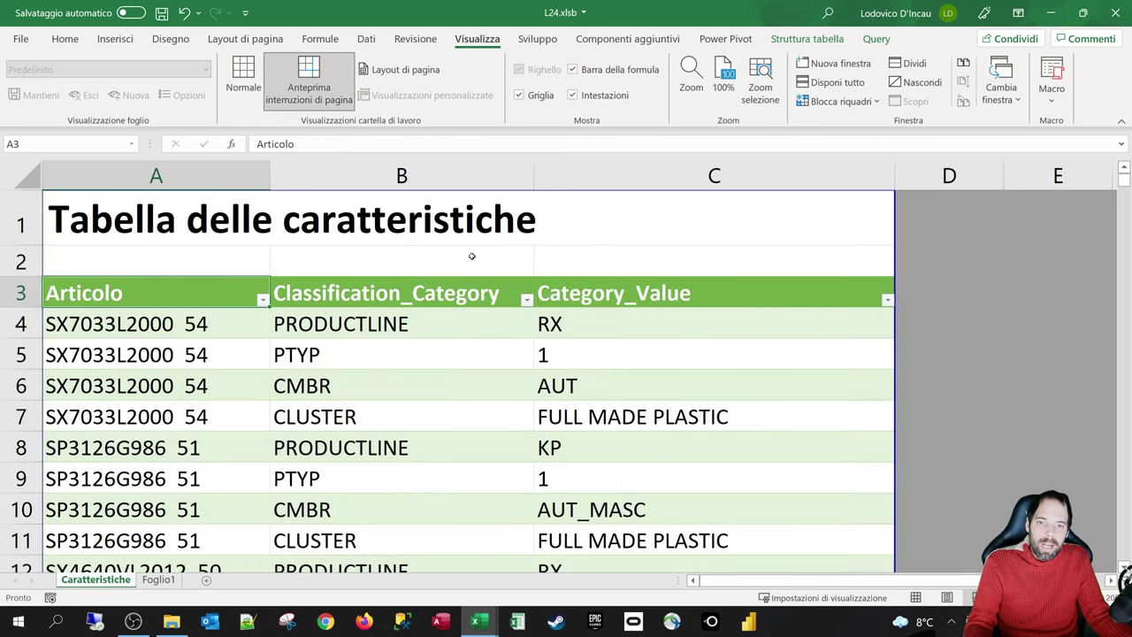
scroll(479, 251, down, 2)
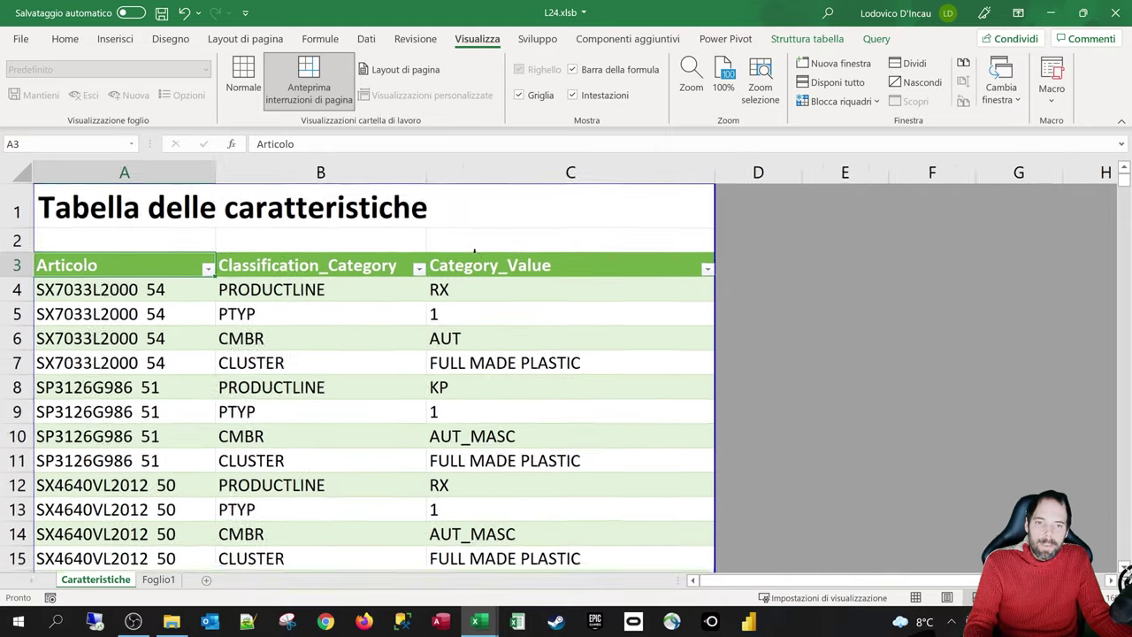
scroll(270, 347, down, 16)
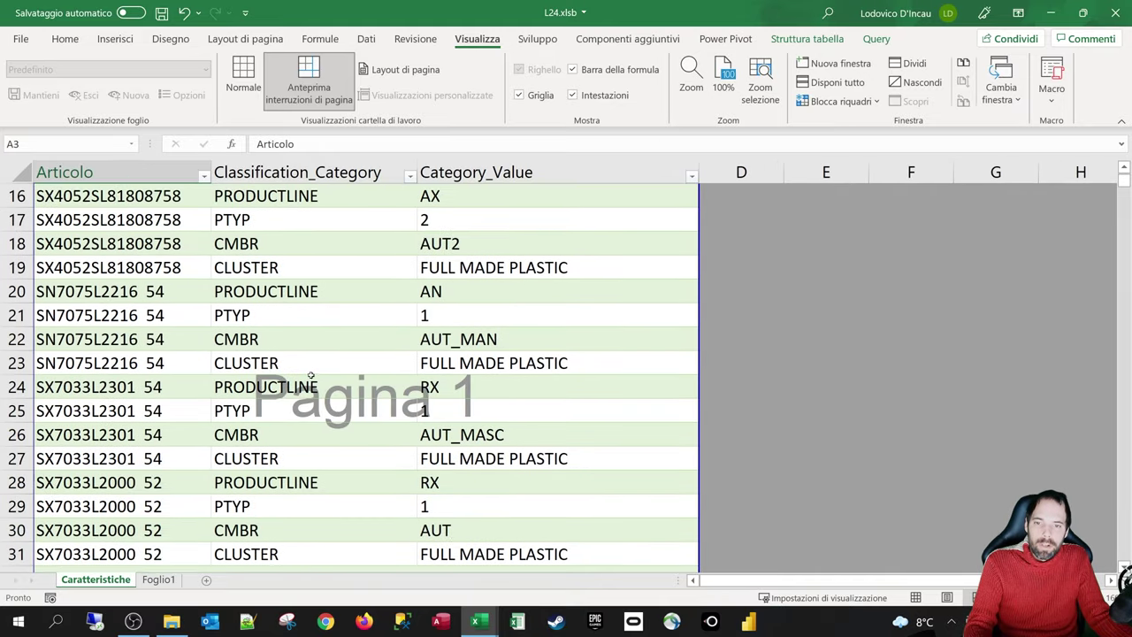
scroll(270, 347, up, 2)
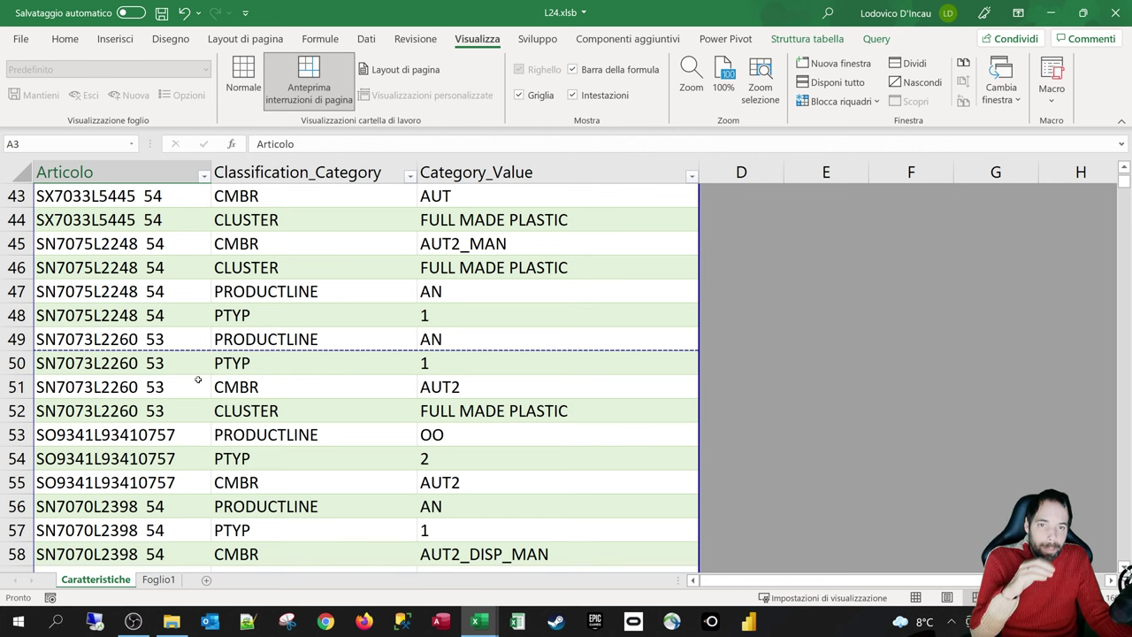
scroll(256, 389, up, 14)
Enter 'asdfasdf' in cell E2 outside the print area.
click(820, 239)
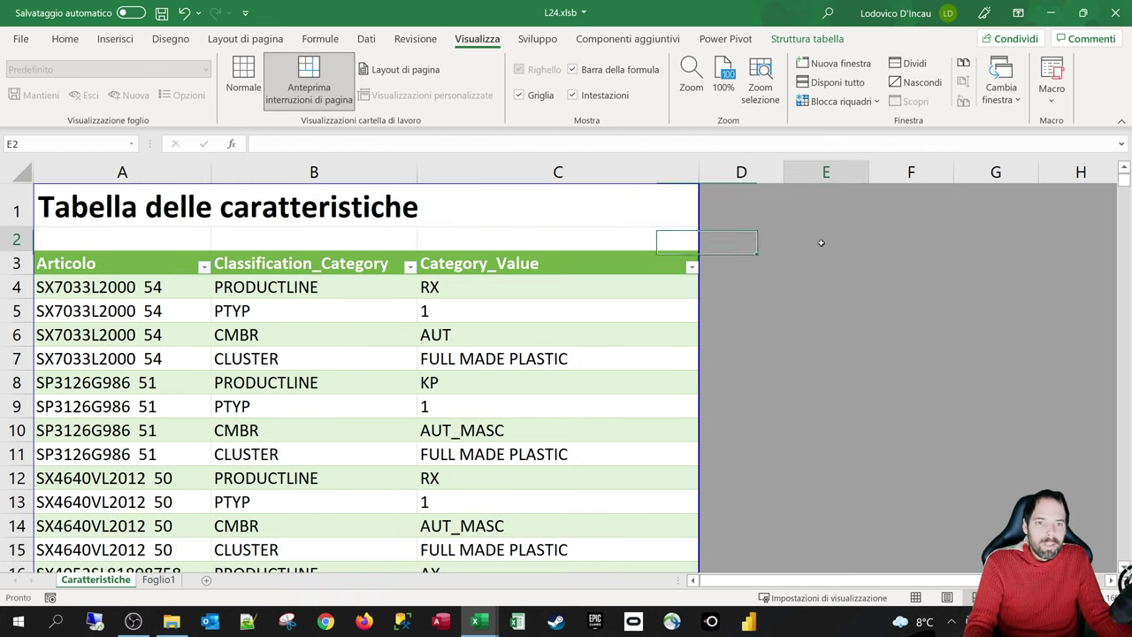
click(762, 245)
click(819, 242)
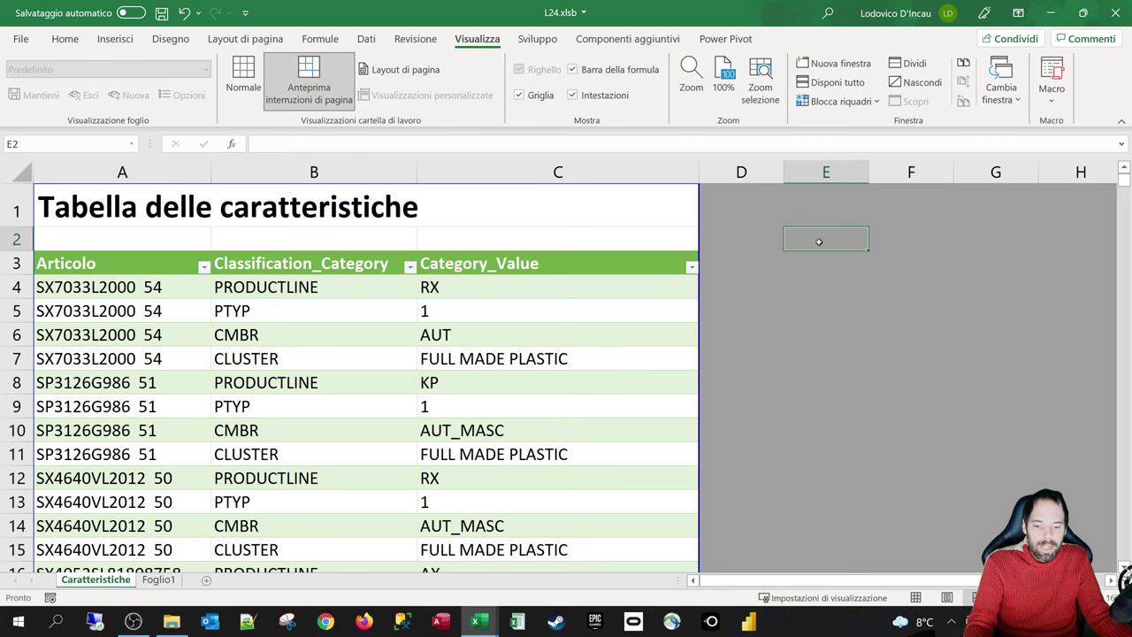
text(asdfasdf)
click(855, 311)
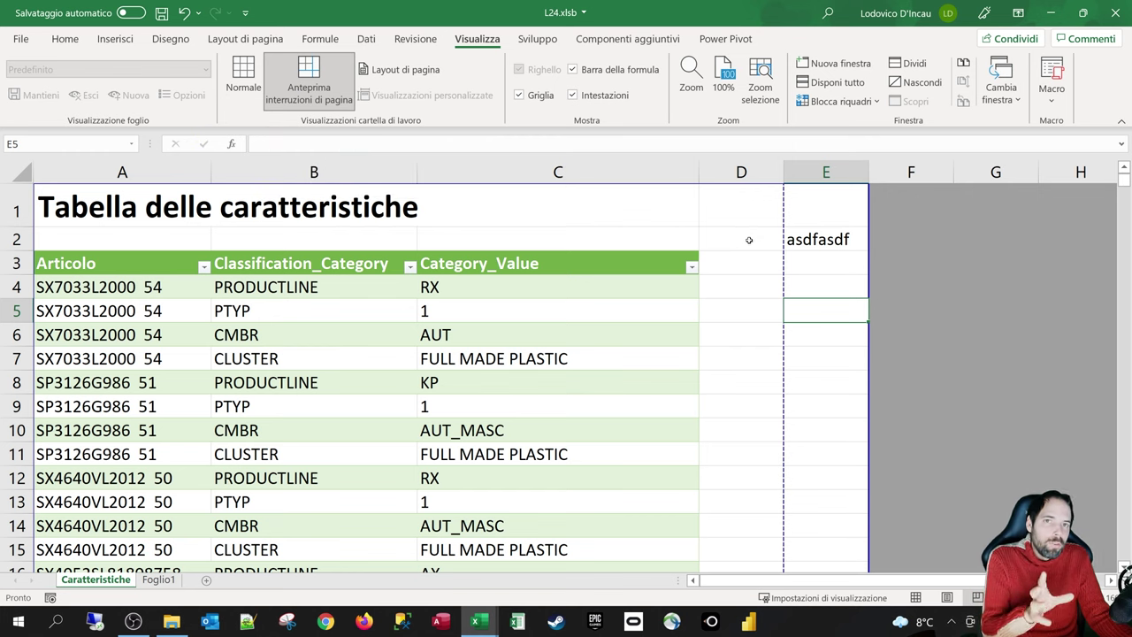
Check E2 and column E, magnifying columns D and E to see the widened print area.
click(824, 232)
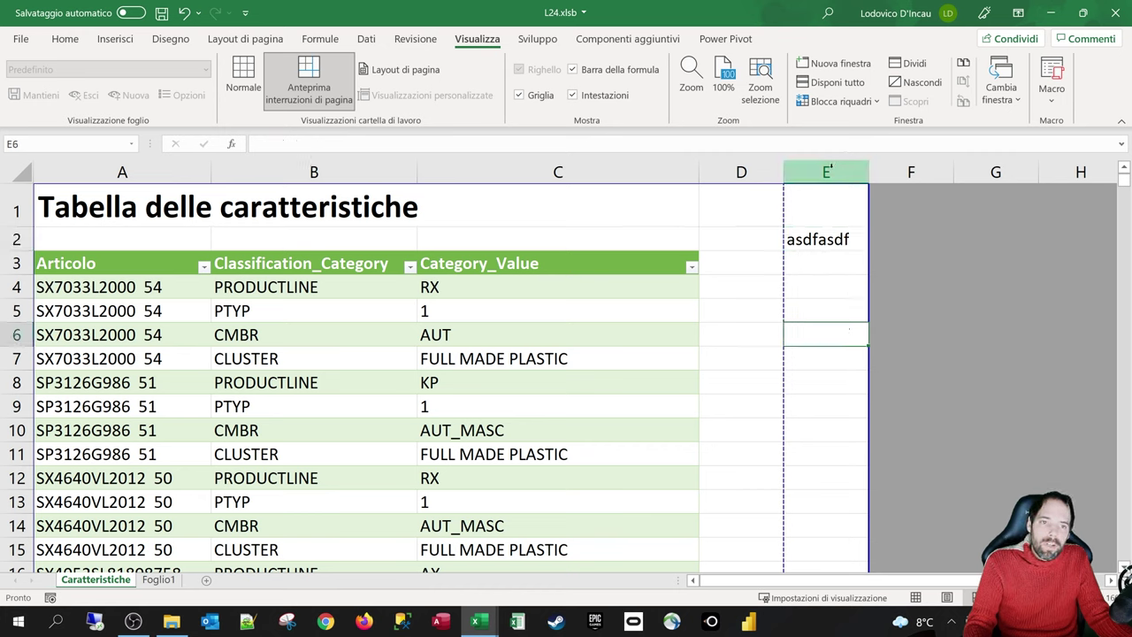
click(827, 173)
click(723, 291)
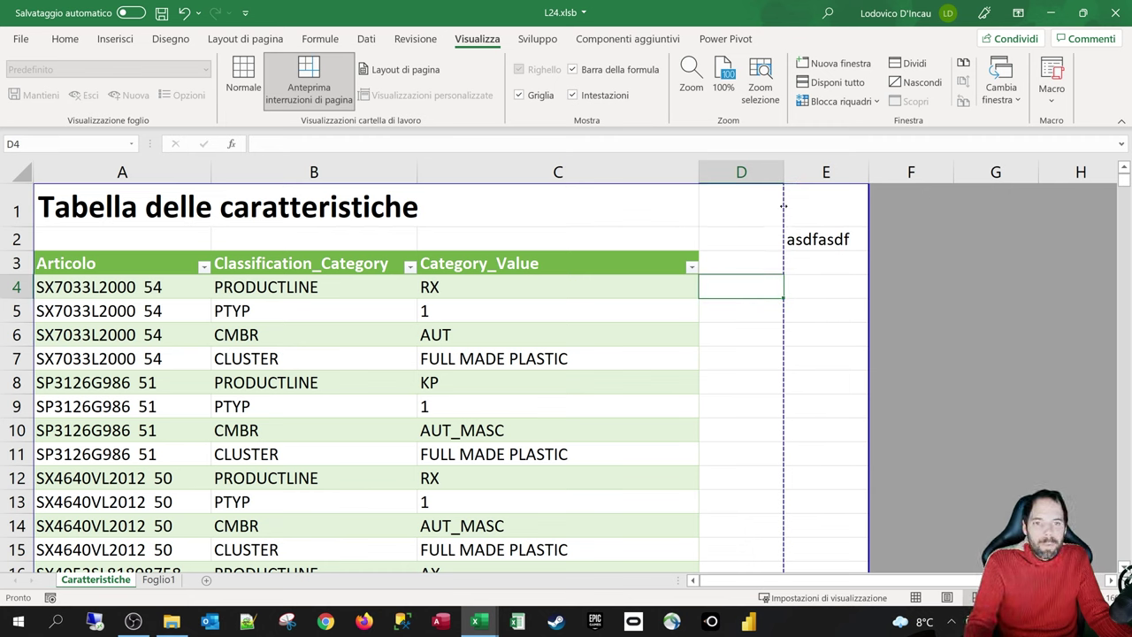
key(super+plus)
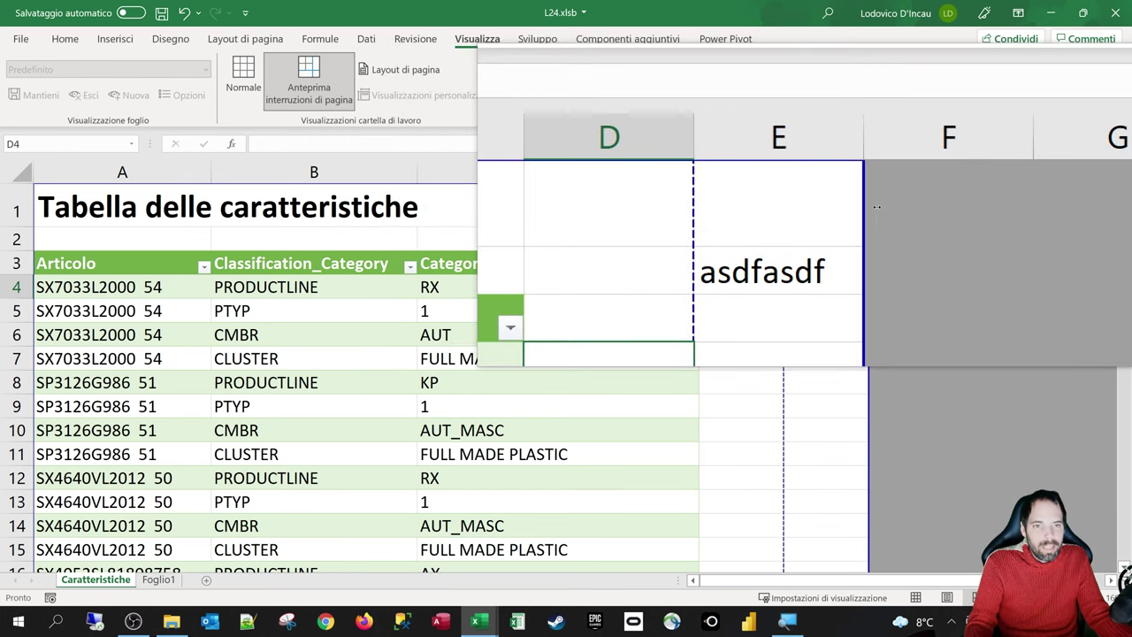
key(super+Escape)
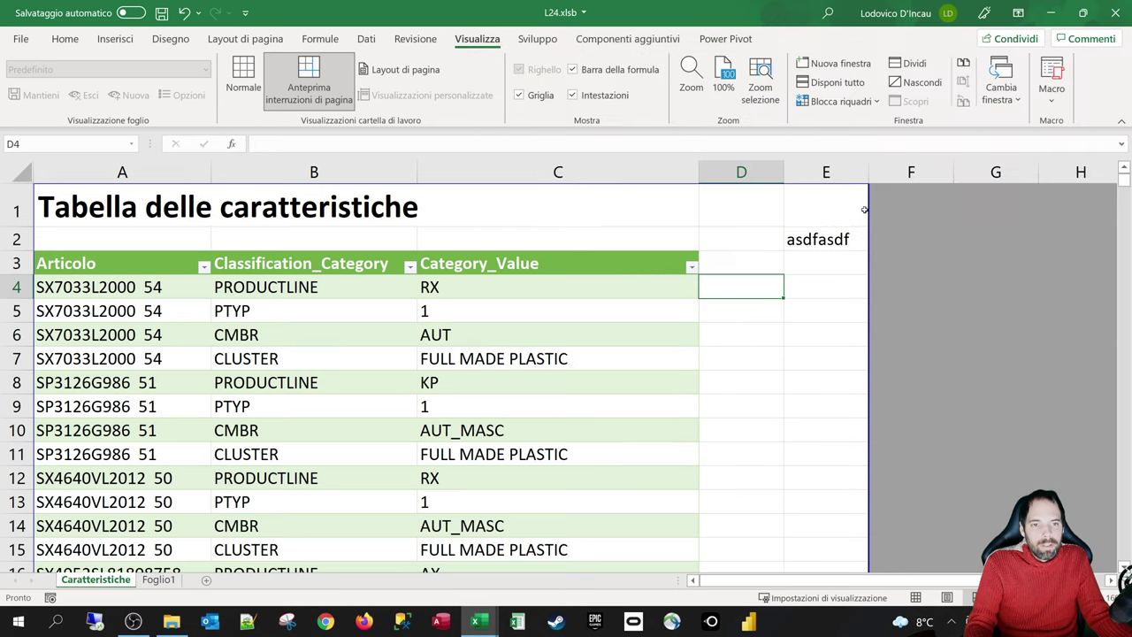
Inspect column E and rows 49–51 around the page break.
click(826, 172)
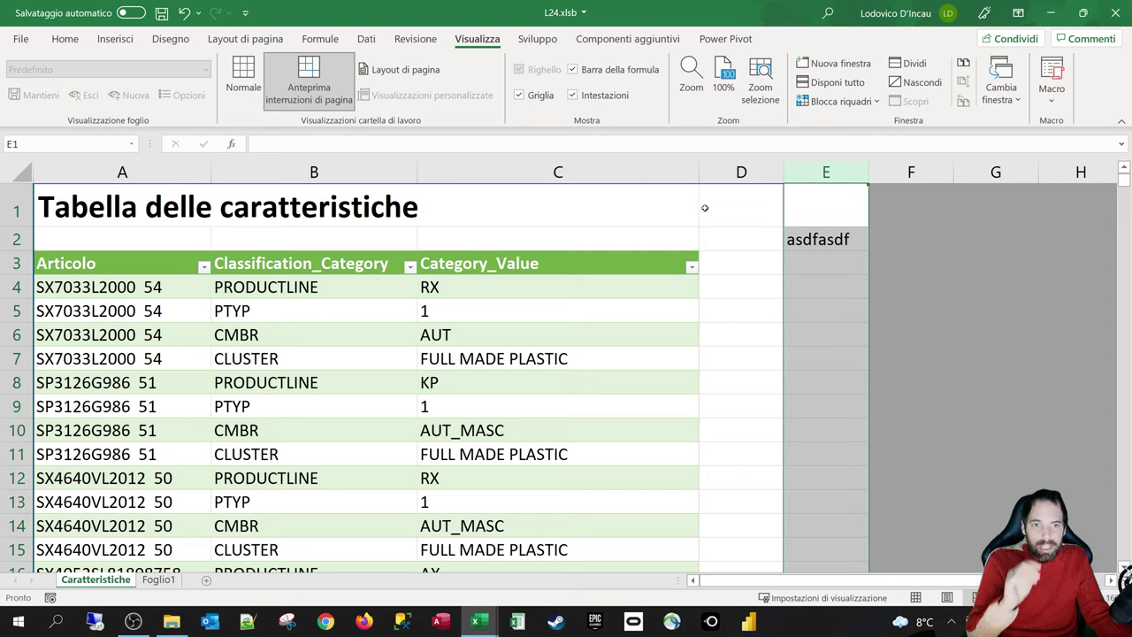
scroll(128, 348, down, 5)
scroll(129, 349, down, 11)
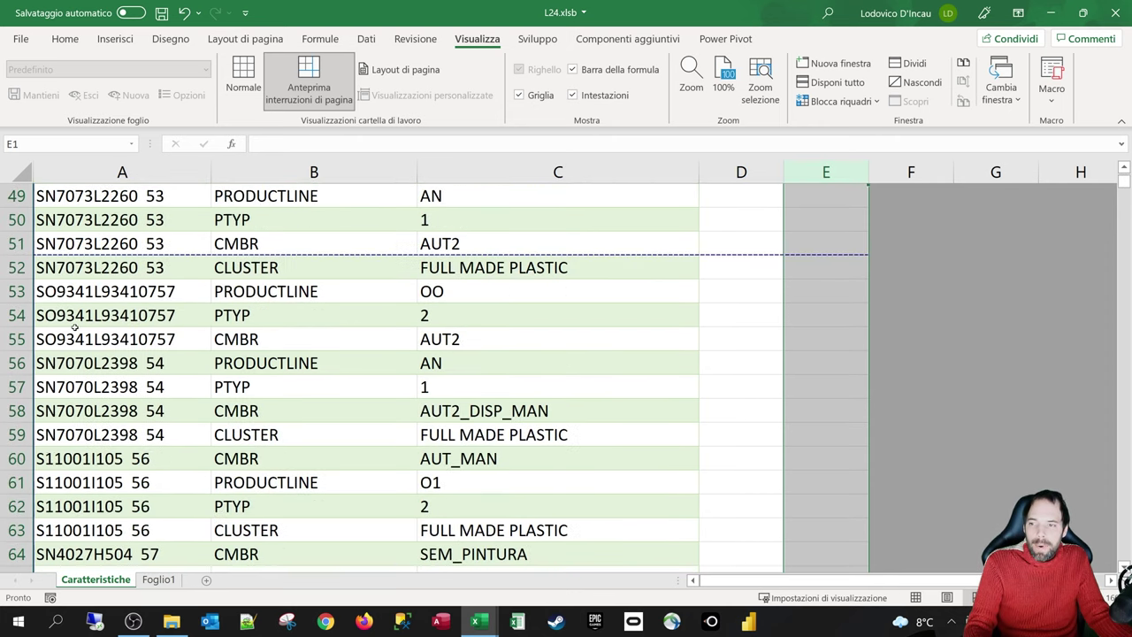
scroll(35, 434, up, 3)
click(16, 410)
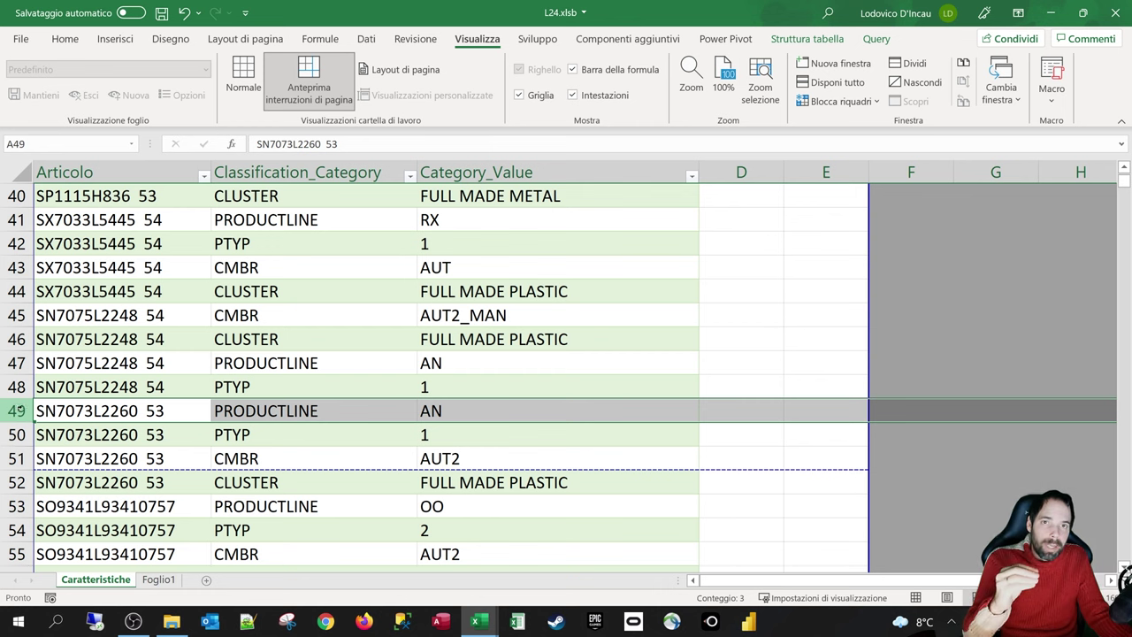
click(16, 435)
click(16, 458)
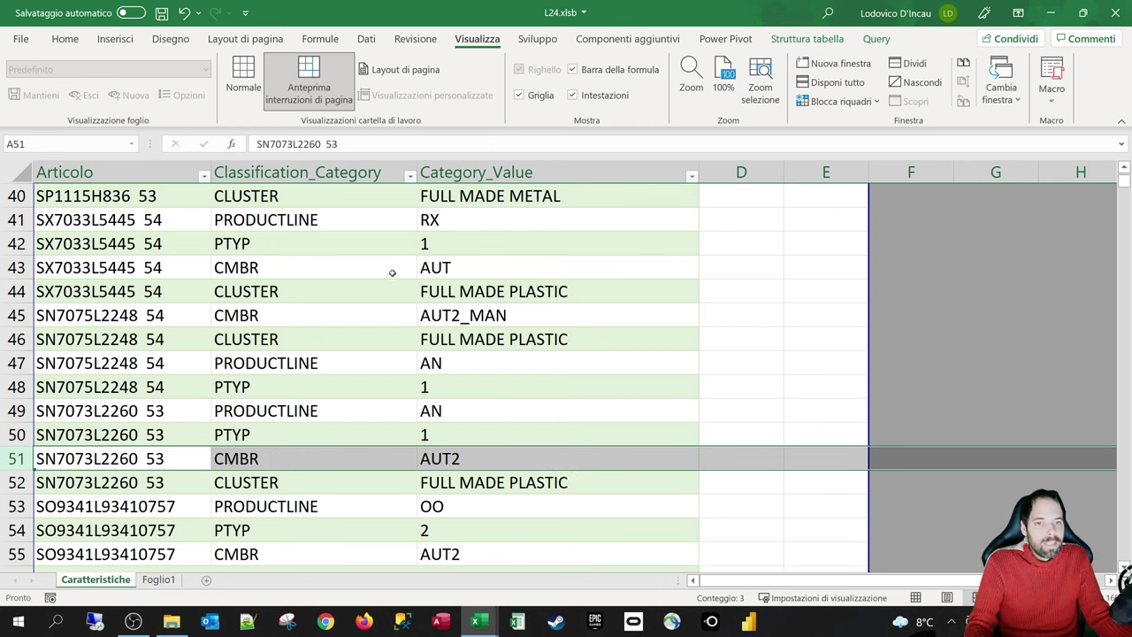
scroll(392, 272, up, 13)
click(825, 172)
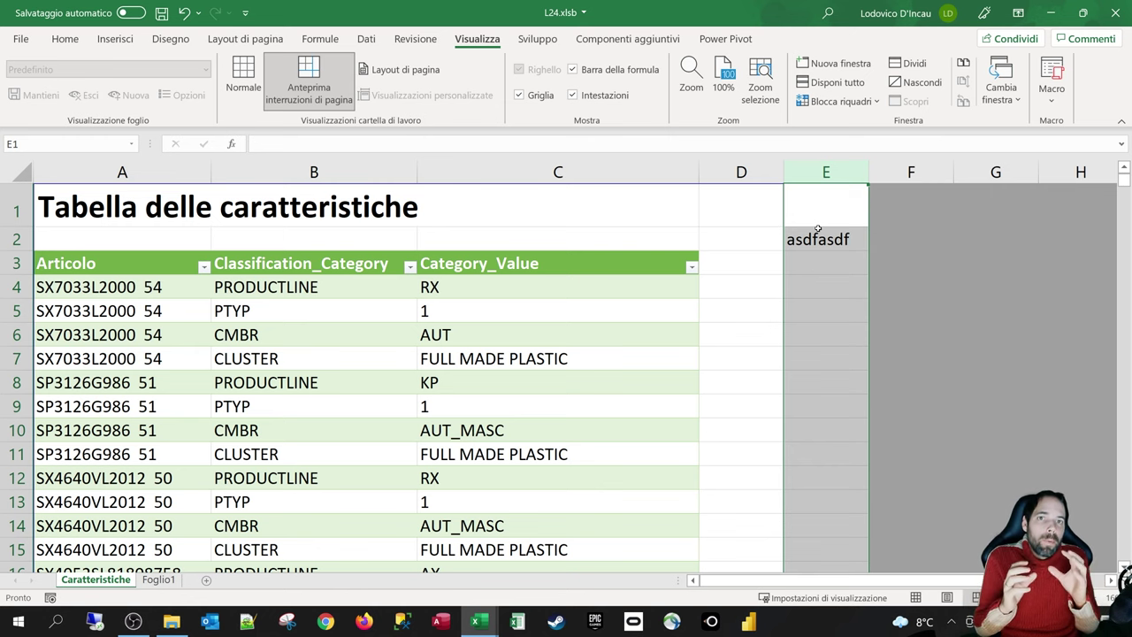
Try undo/redo and move the page boundary to the C/D border and back to D/E.
key(ctrl+y)
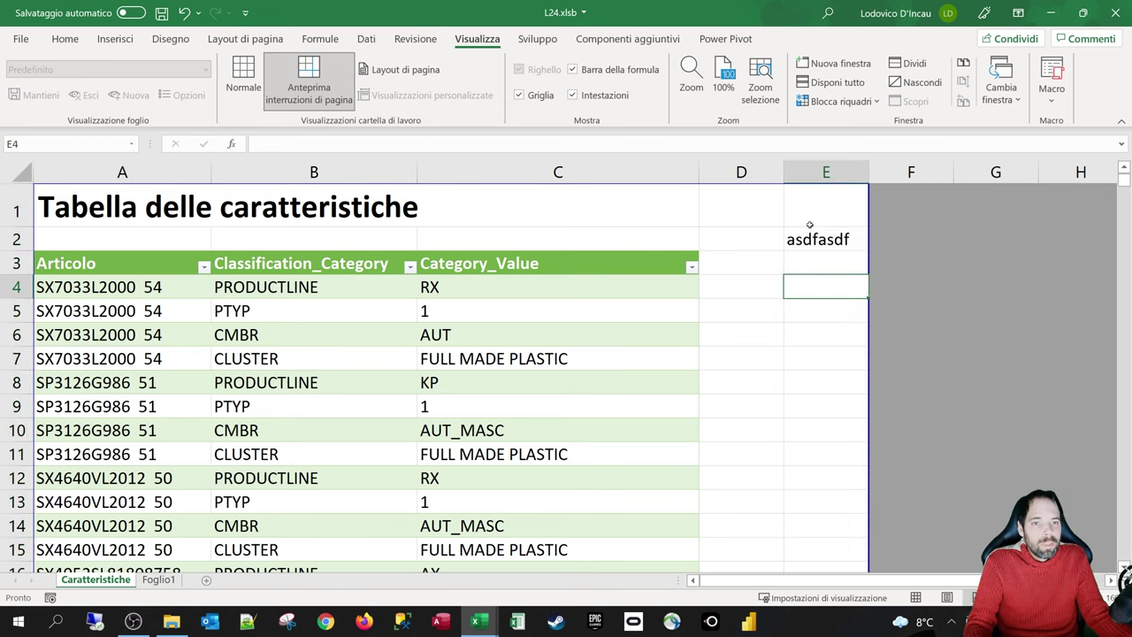
key(ctrl+z)
key(ctrl+y)
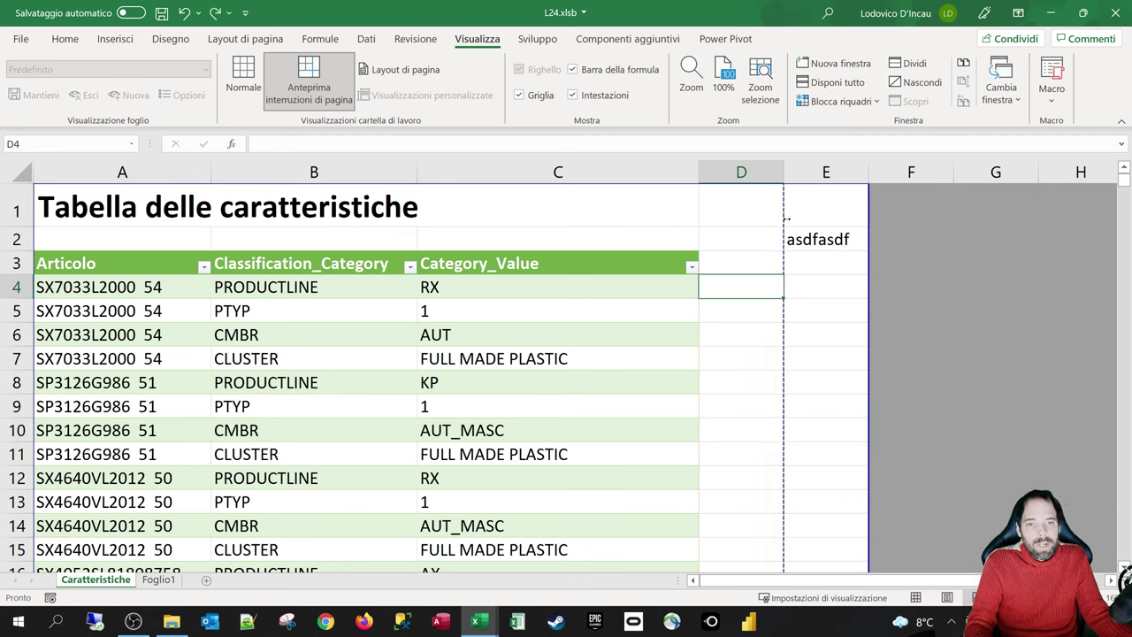
drag(785, 218, 632, 222)
drag(716, 220, 788, 220)
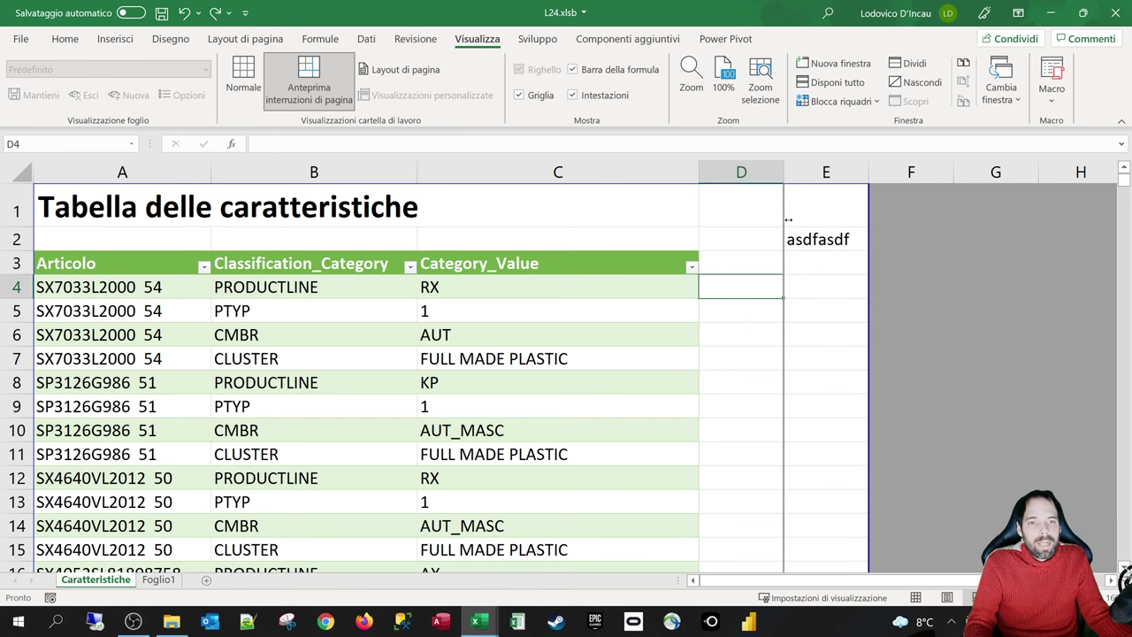
Select the table range starting at A1:C7 to compare it with the print area.
drag(164, 209, 674, 359)
scroll(417, 356, down, 14)
scroll(416, 356, down, 1)
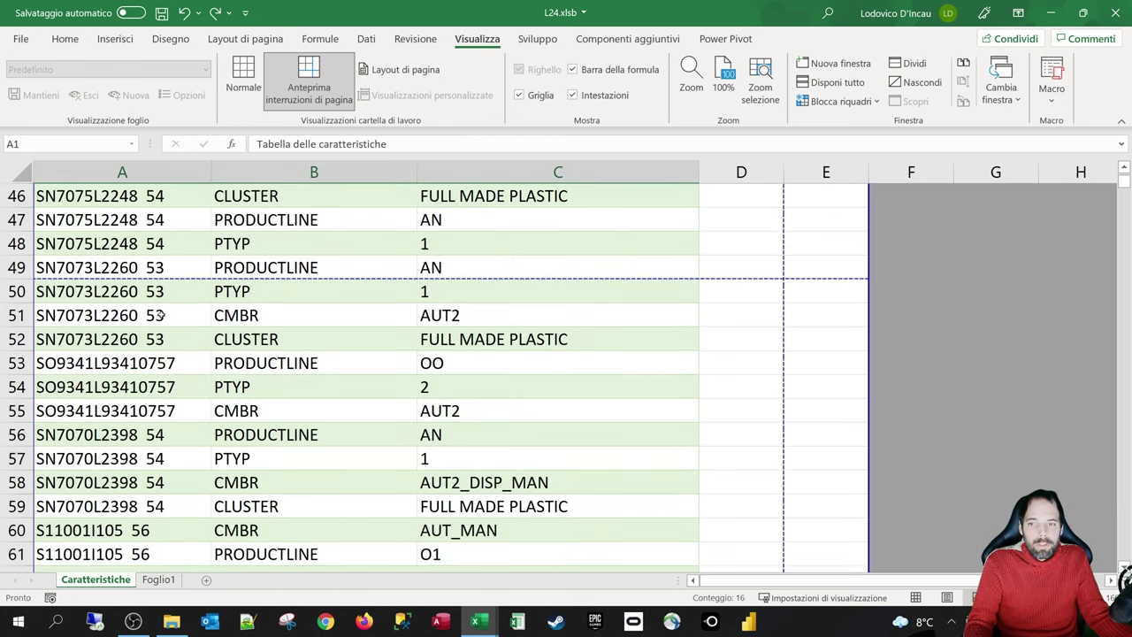
drag(115, 316, 578, 482)
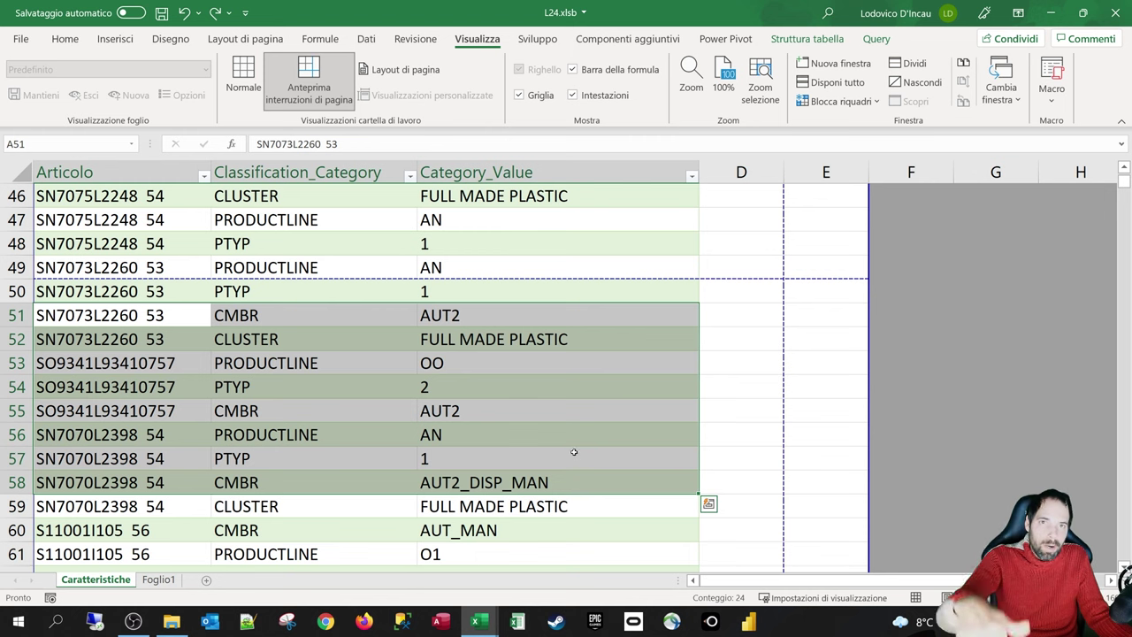
scroll(601, 451, up, 15)
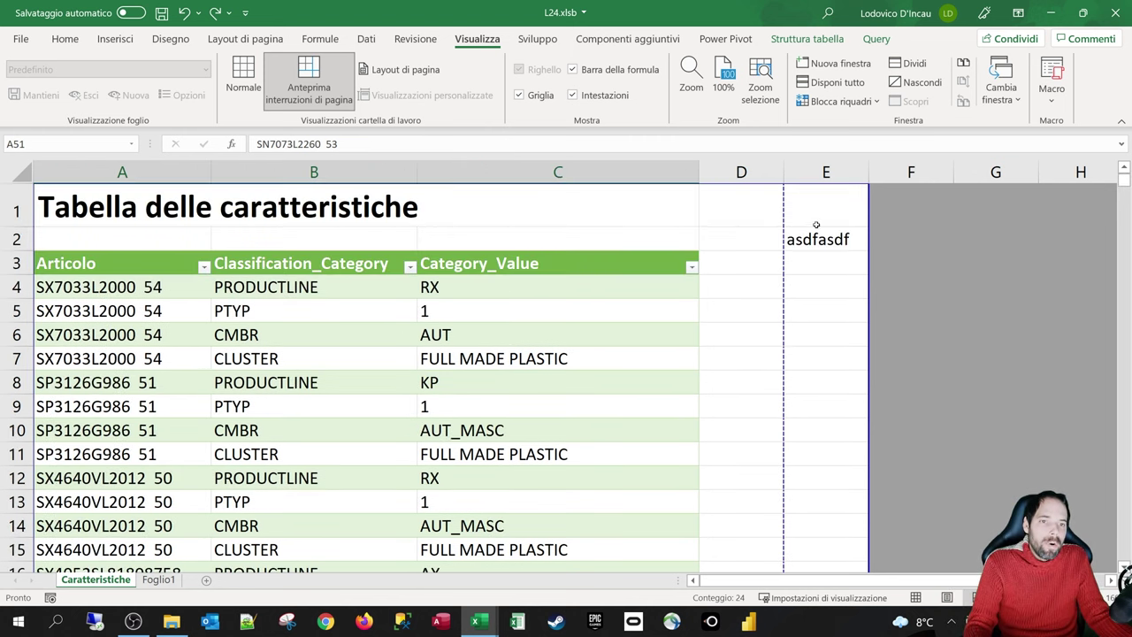
Delete column E with the stray 'asdfasdf' entry, then select cell C1.
drag(834, 195, 844, 380)
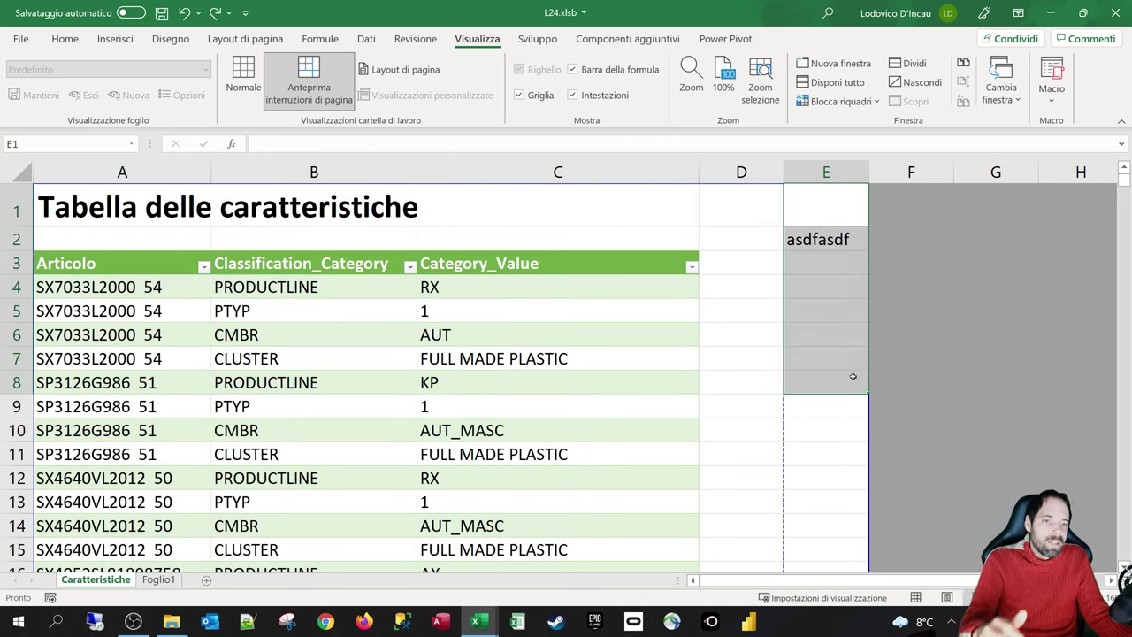
click(826, 326)
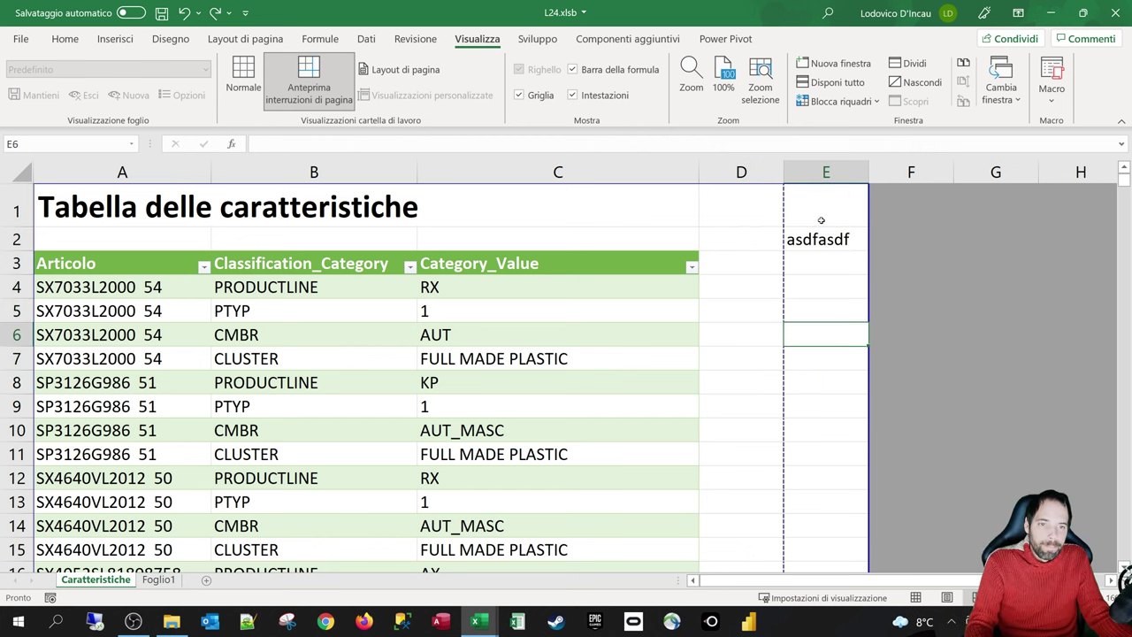
right_click(809, 173)
click(857, 333)
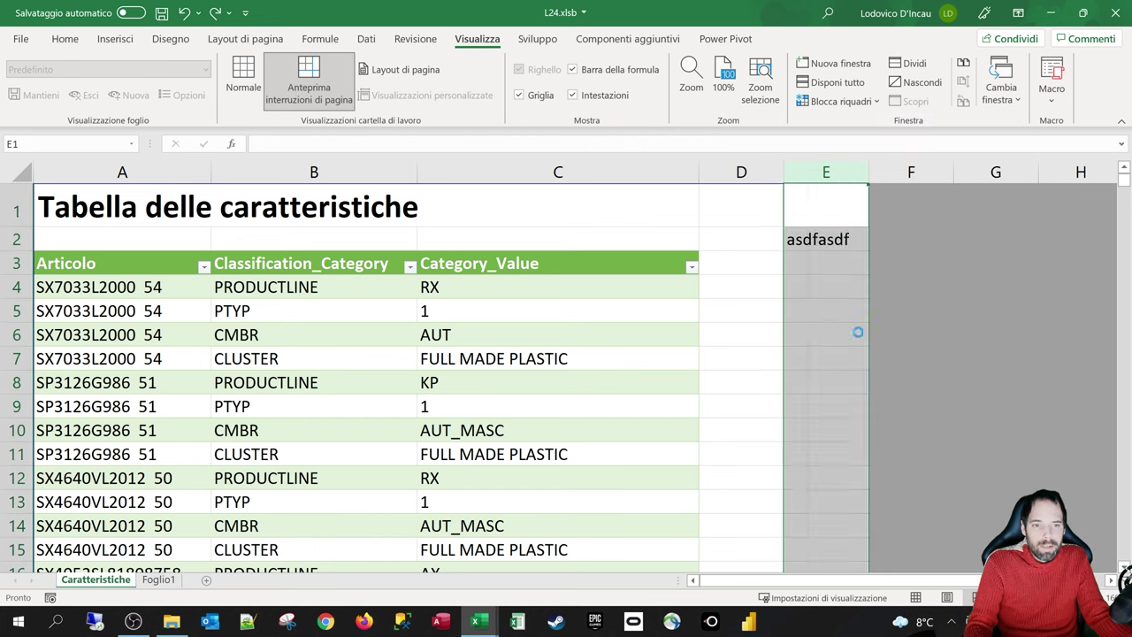
click(488, 207)
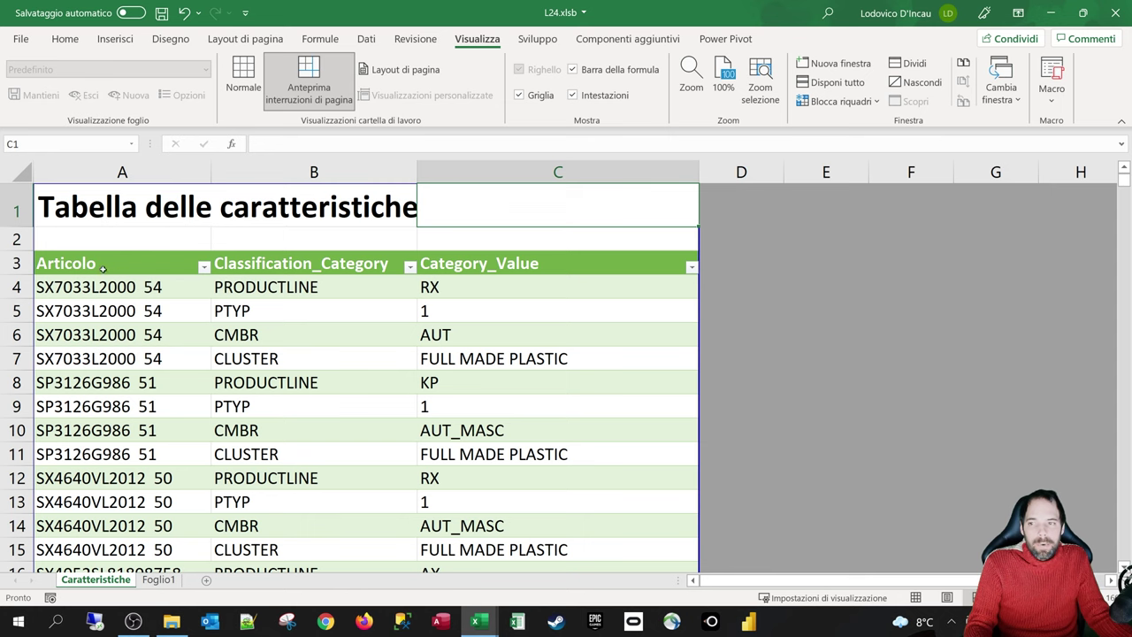
Test moving the page break to rows 45 and 53, then undo back to row 49.
click(144, 262)
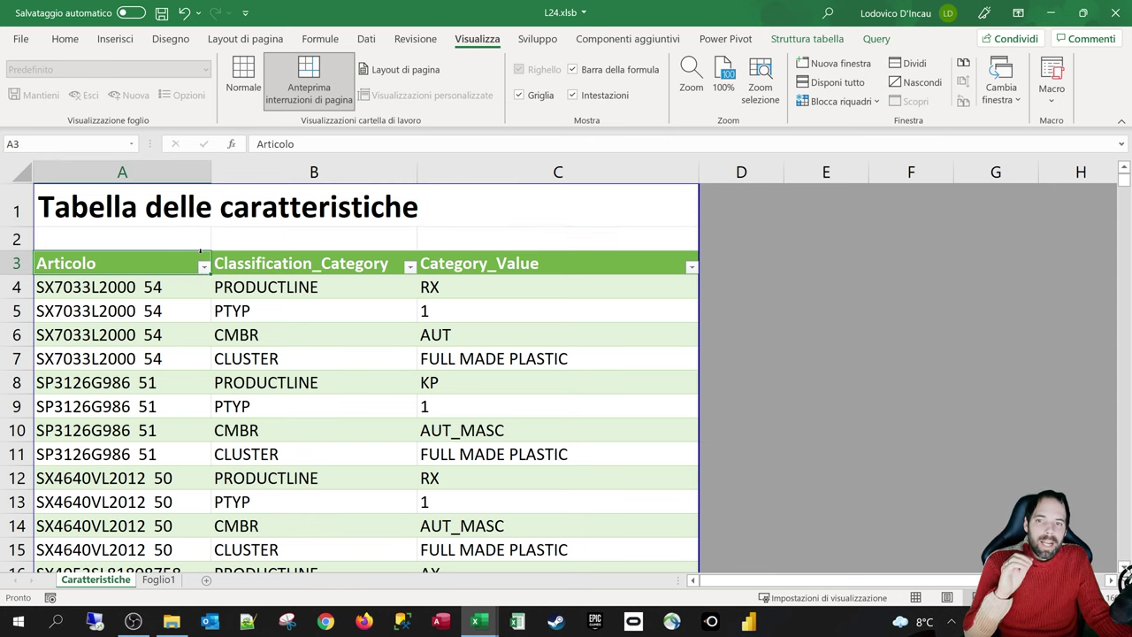
scroll(222, 432, down, 6)
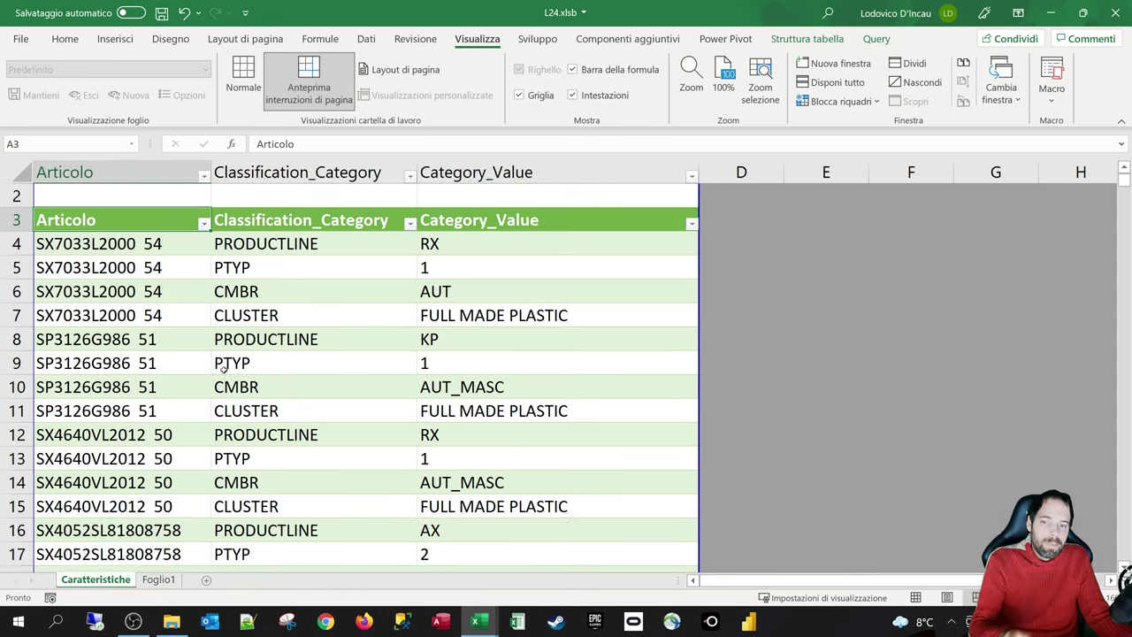
scroll(151, 434, down, 8)
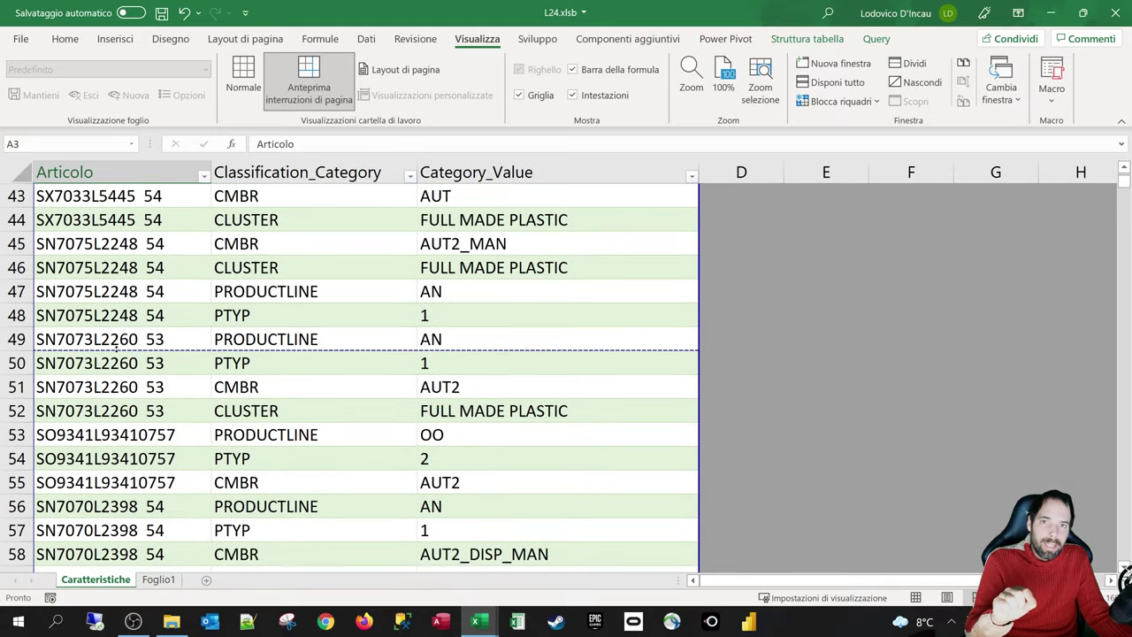
drag(115, 349, 124, 277)
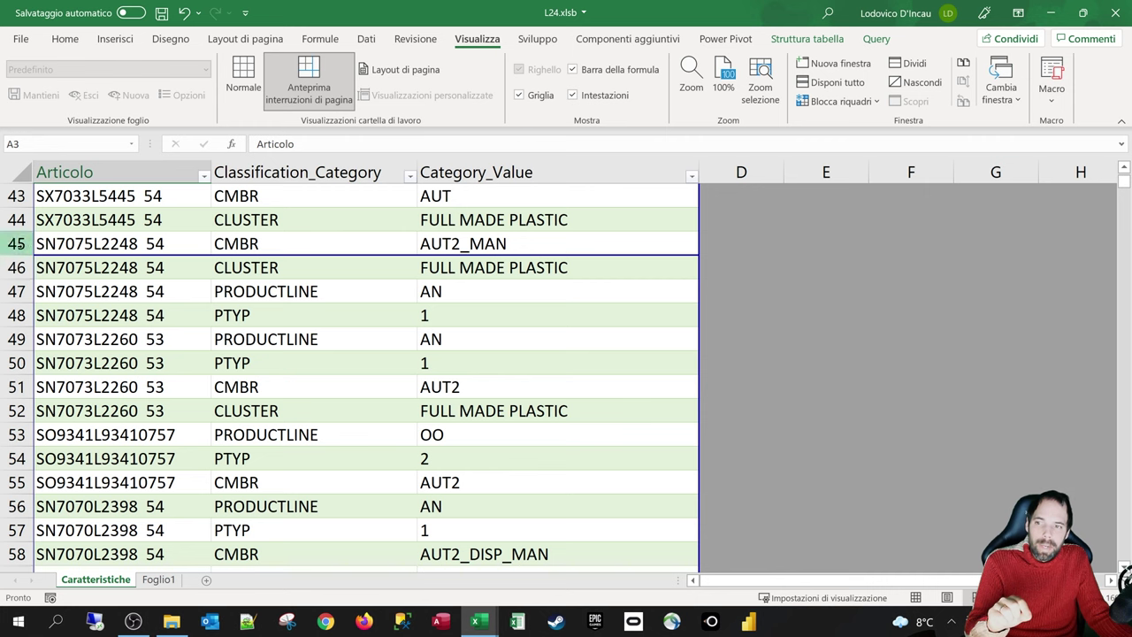
click(20, 251)
drag(132, 359, 131, 340)
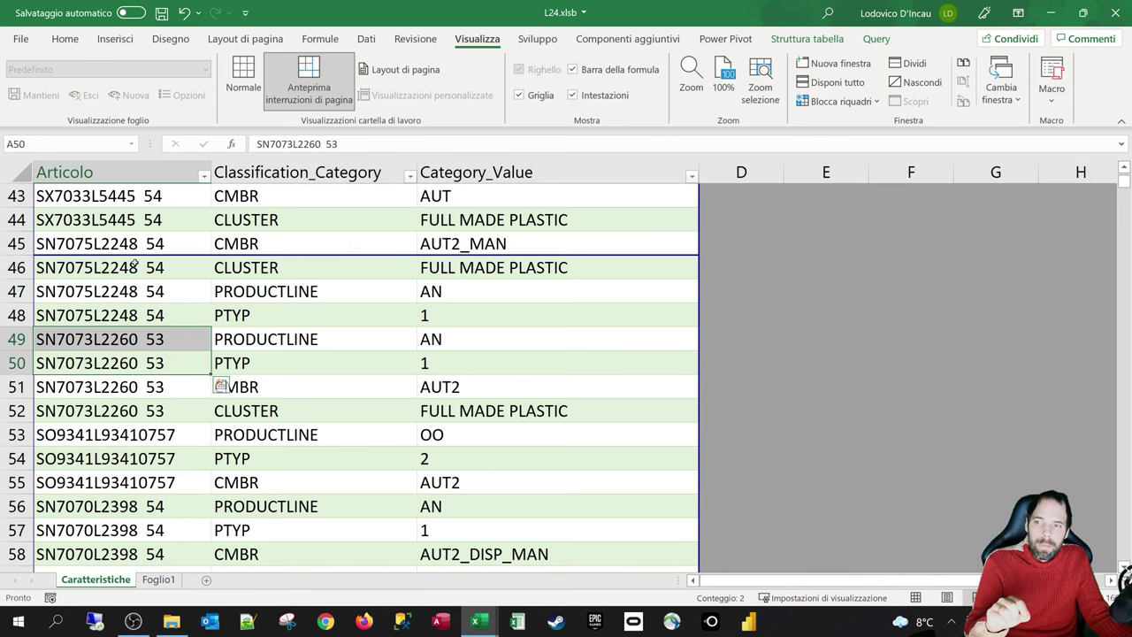
drag(137, 255, 115, 446)
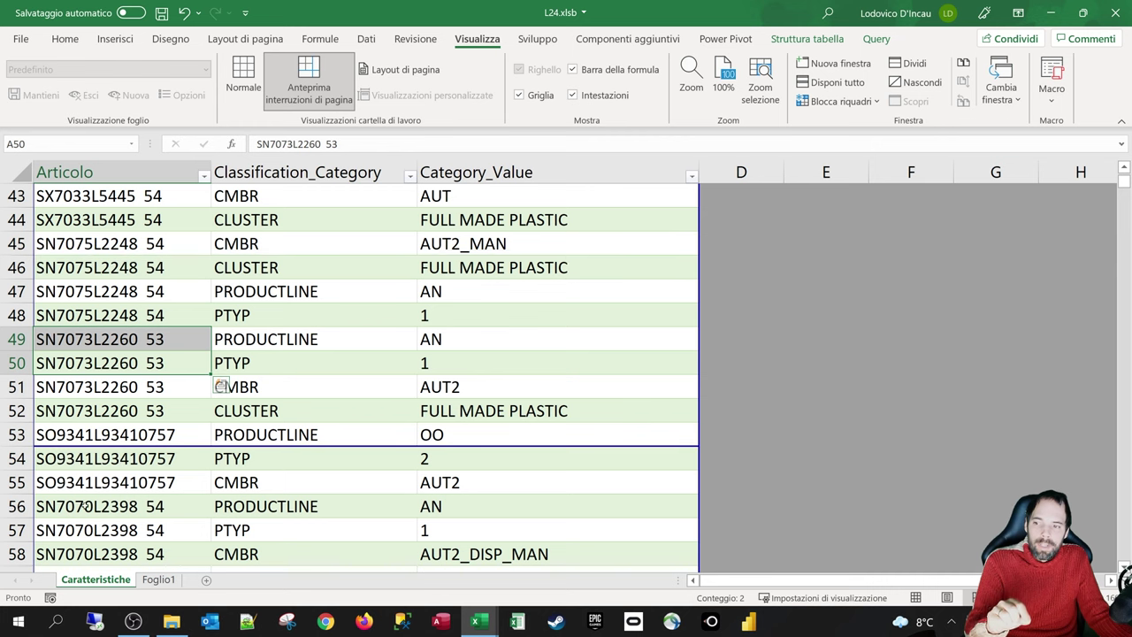
key(ctrl+z)
key(ctrl+z)
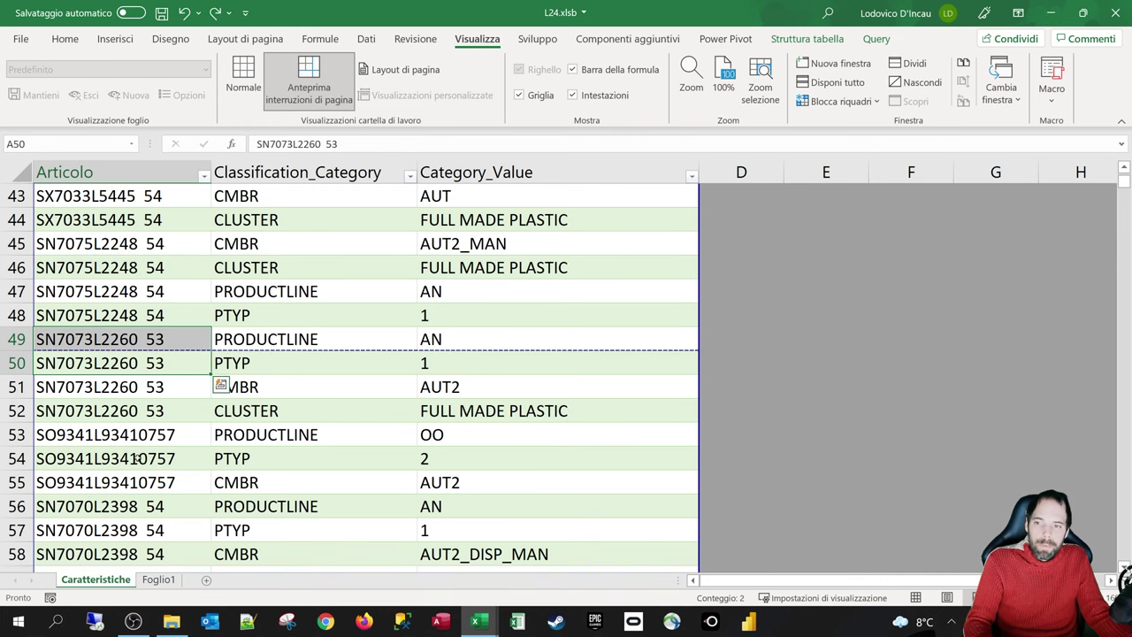
scroll(717, 254, up, 14)
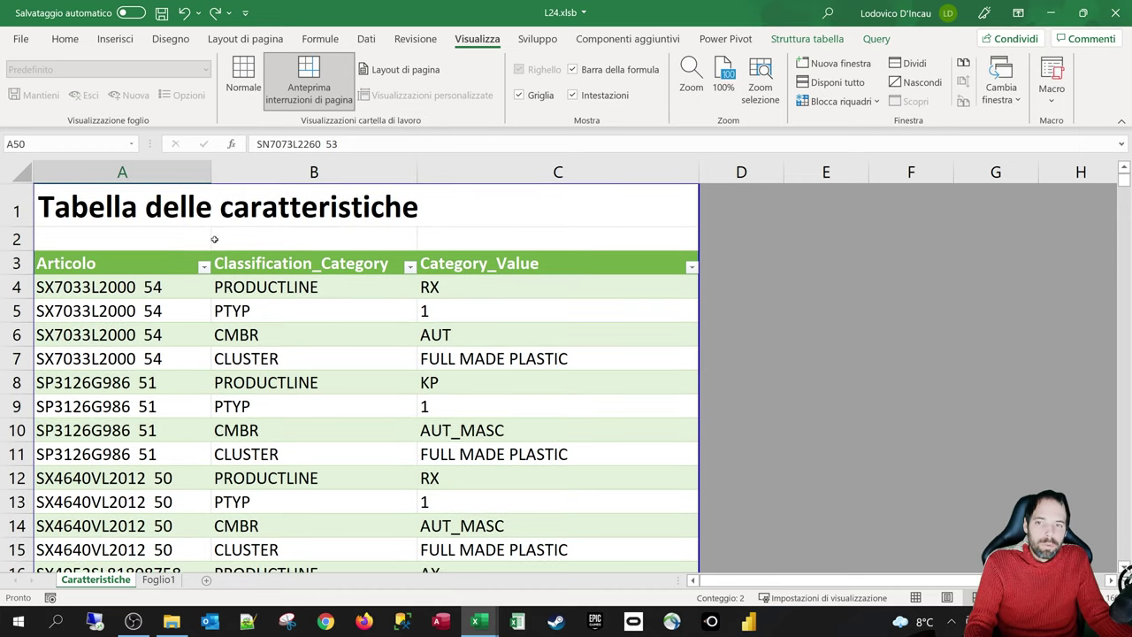
Select A3 and turn off Griglia with Alt, W, V, G.
click(170, 265)
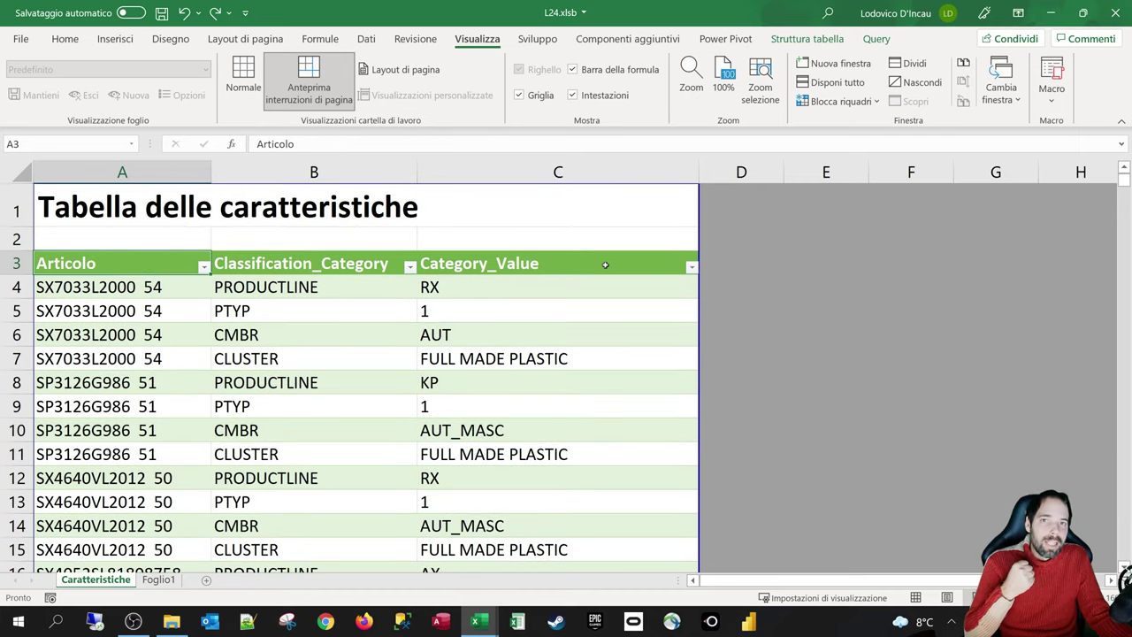
key(alt+w)
key(v)
key(g)
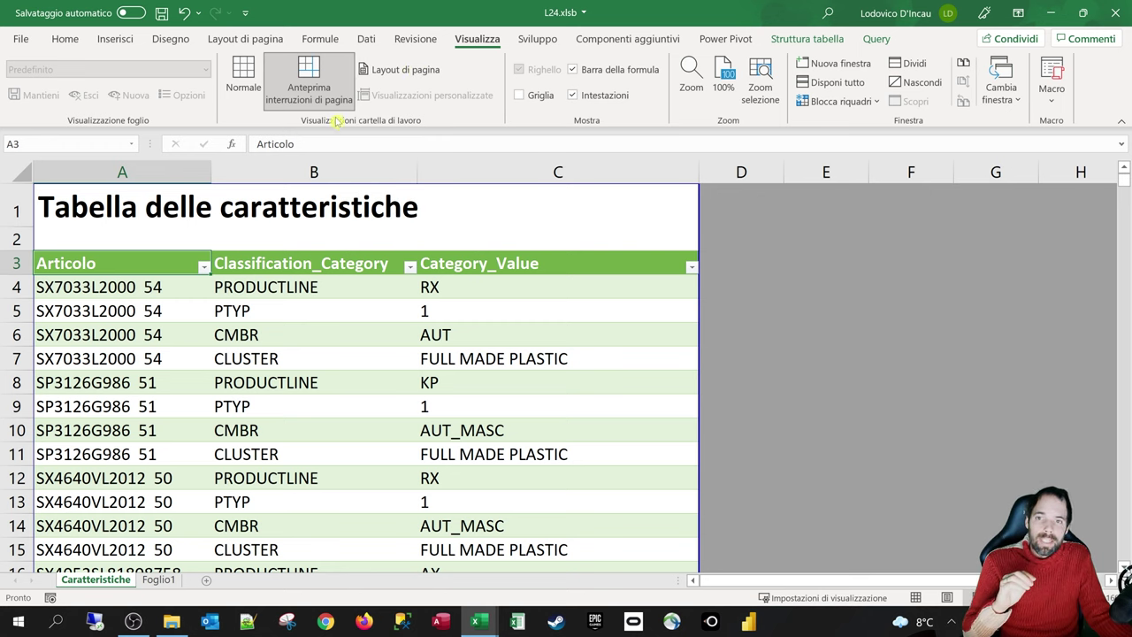
Show the Caratteristiche sheet in Layout di pagina view and look over the empty header and footer areas.
click(405, 74)
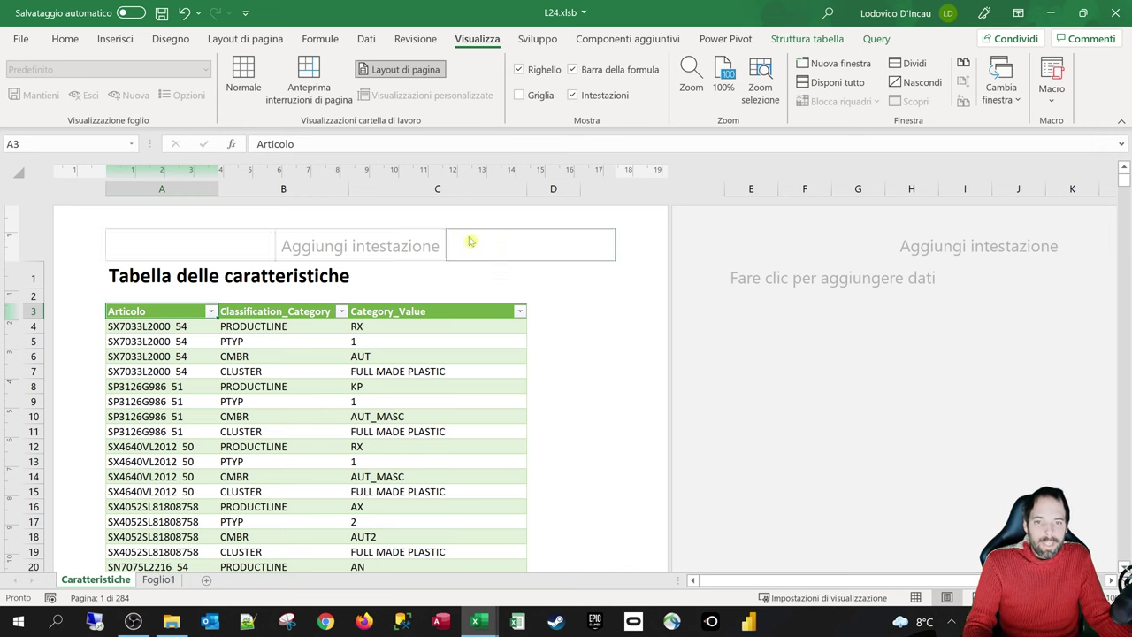
scroll(616, 460, down, 15)
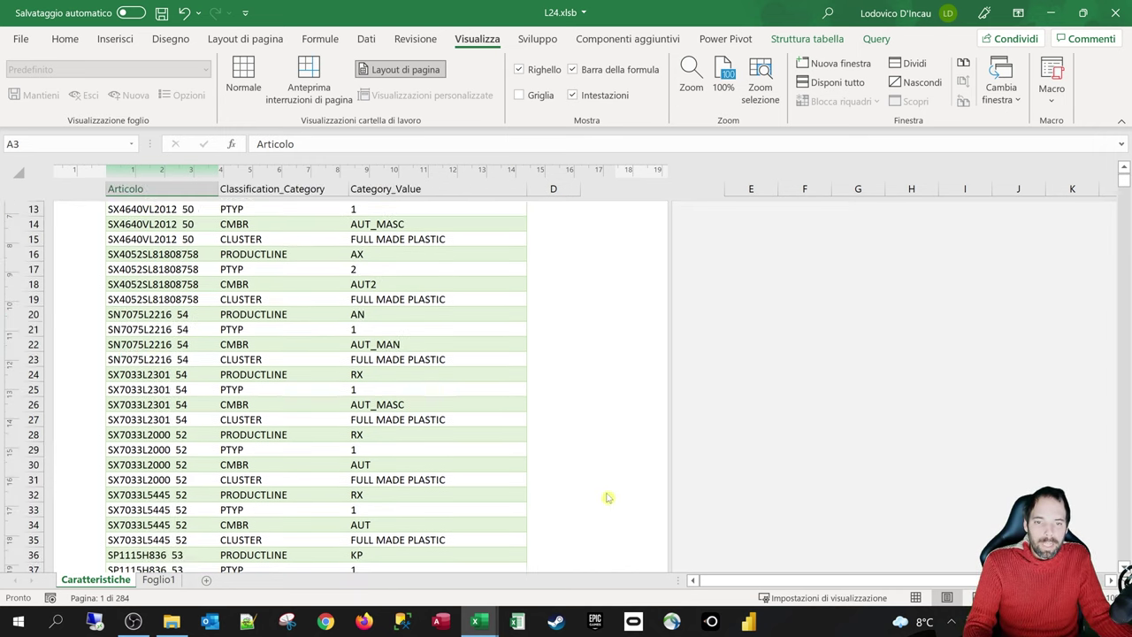
scroll(592, 459, up, 15)
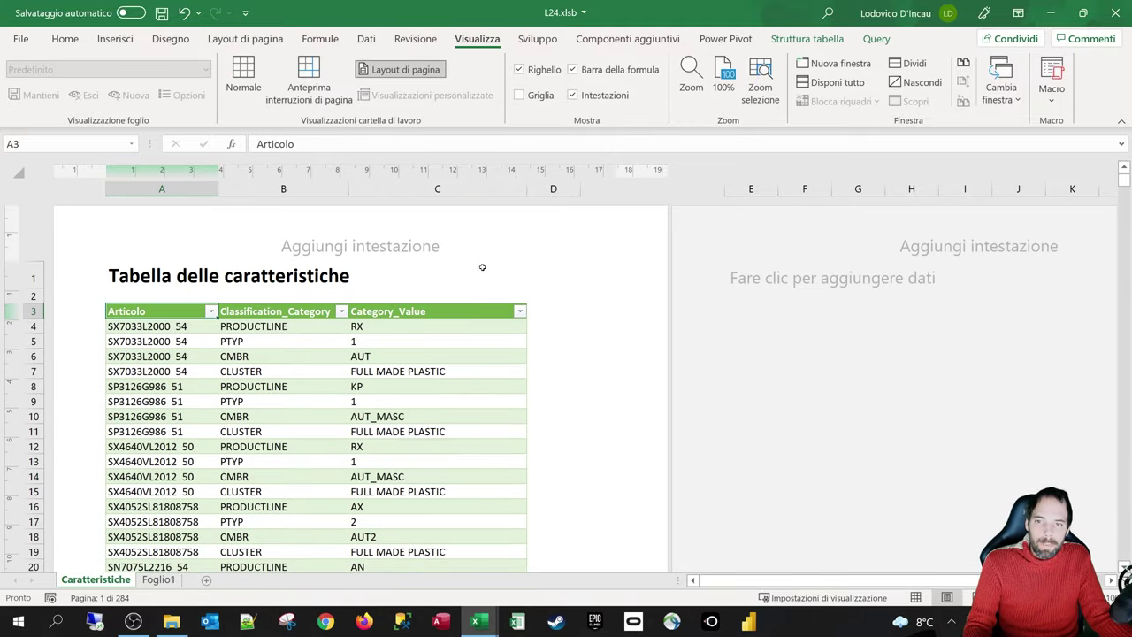
scroll(430, 274, down, 12)
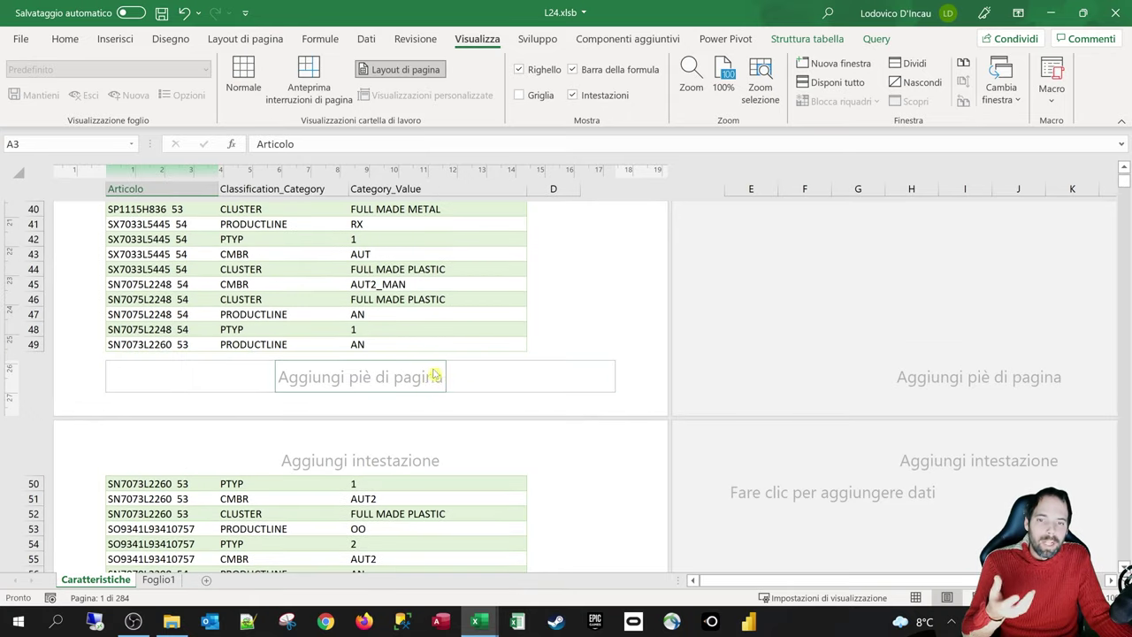
scroll(473, 389, up, 12)
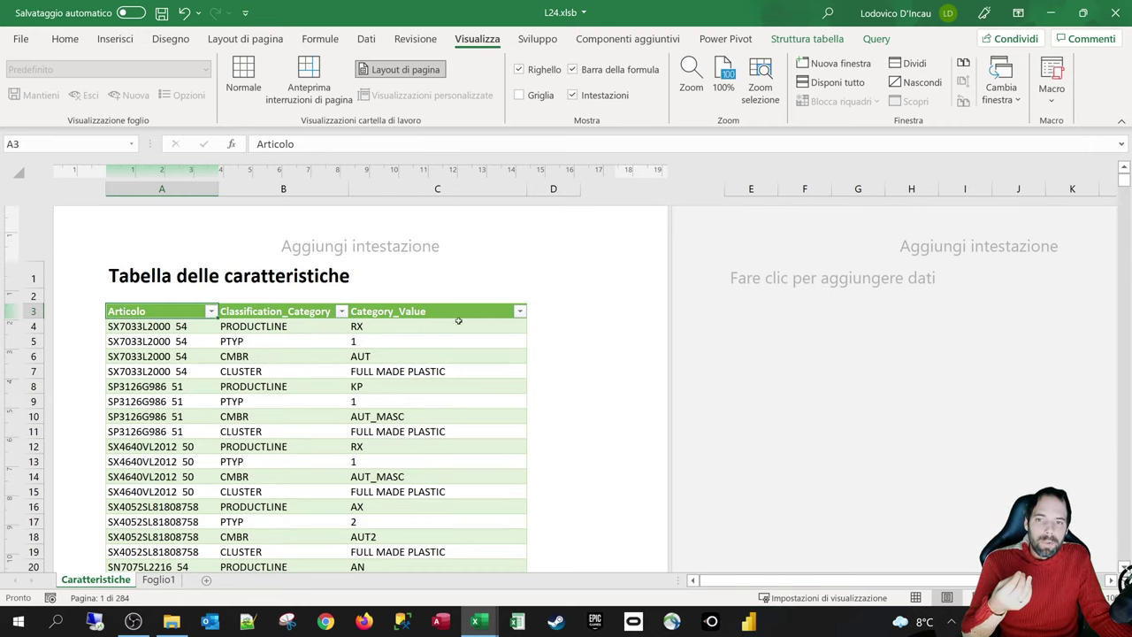
Type 'Titolo report' in the centre header section and confirm it repeats on later pages.
click(366, 252)
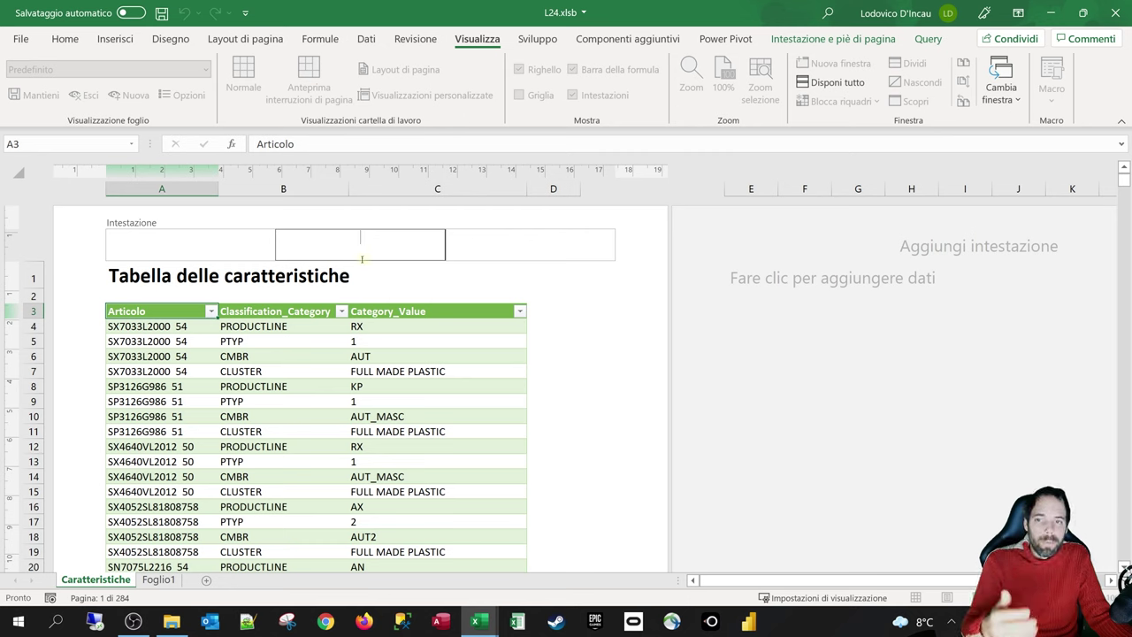
text(T)
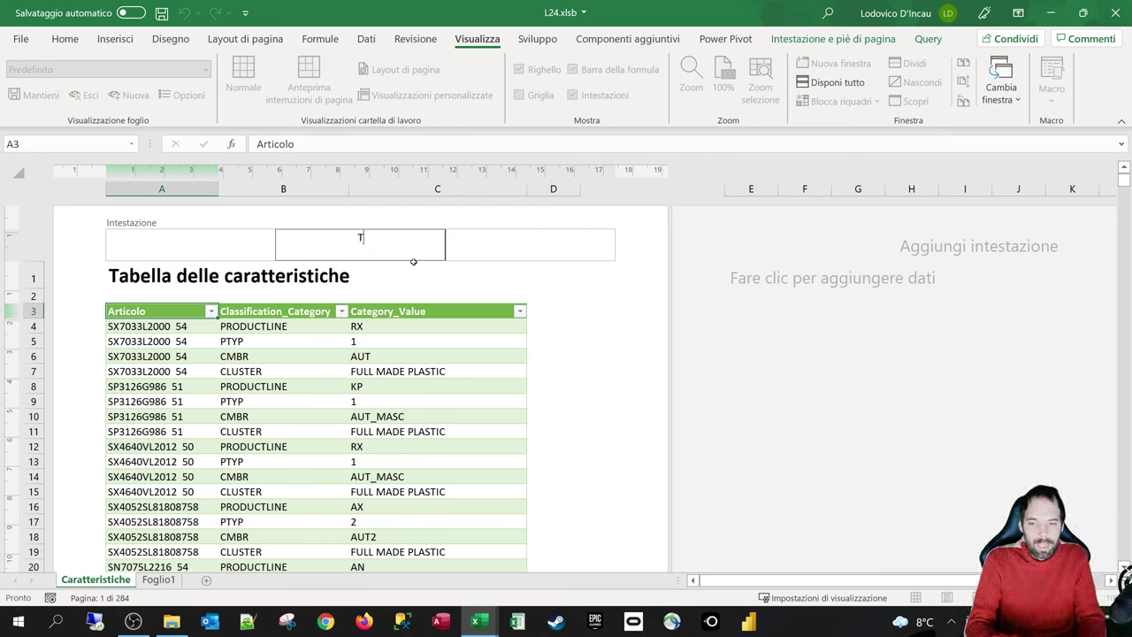
text(itolo report)
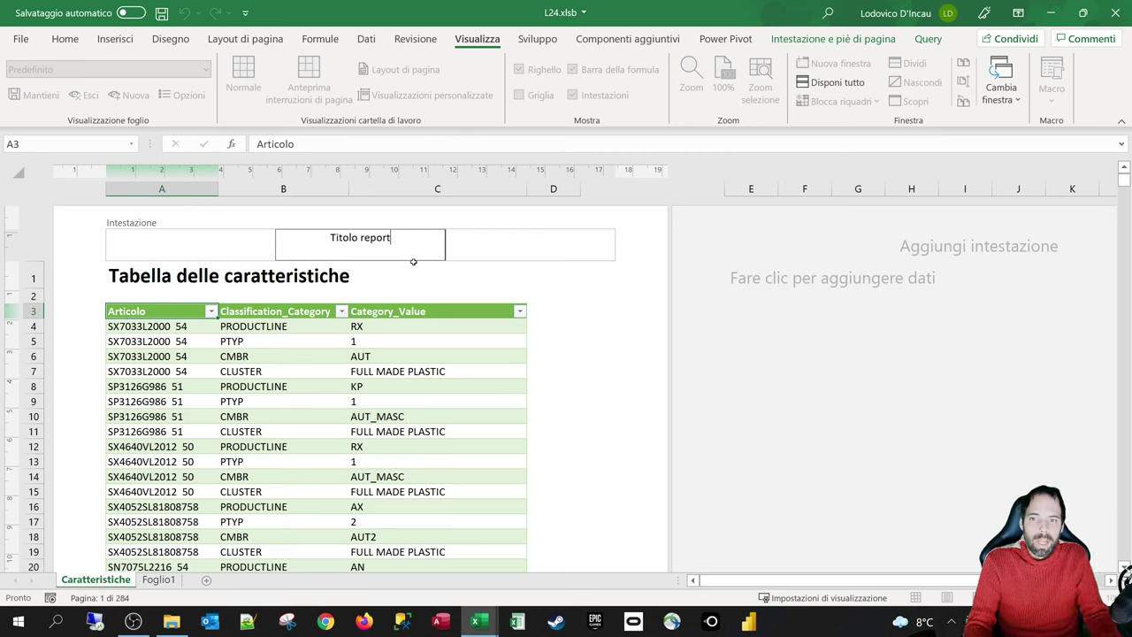
click(552, 291)
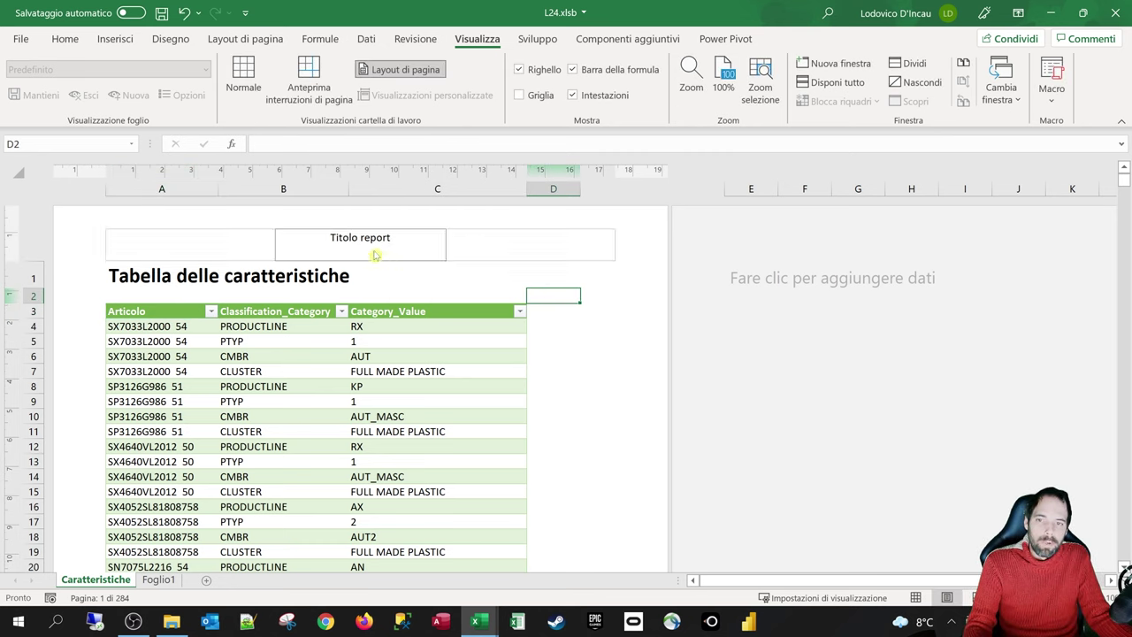
scroll(450, 338, down, 12)
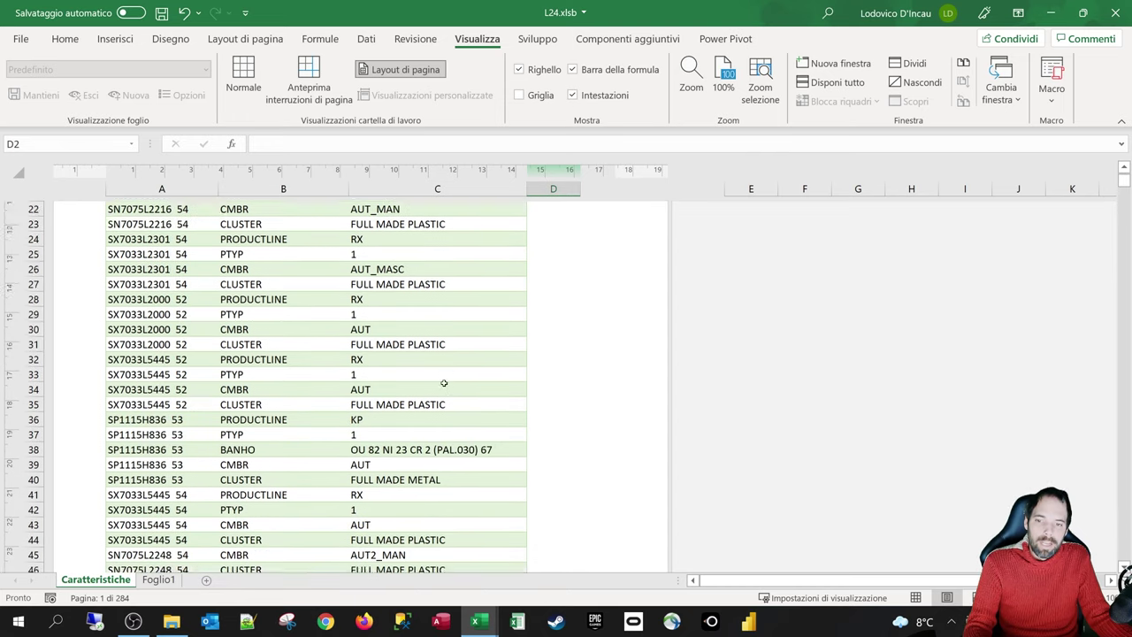
scroll(417, 386, down, 4)
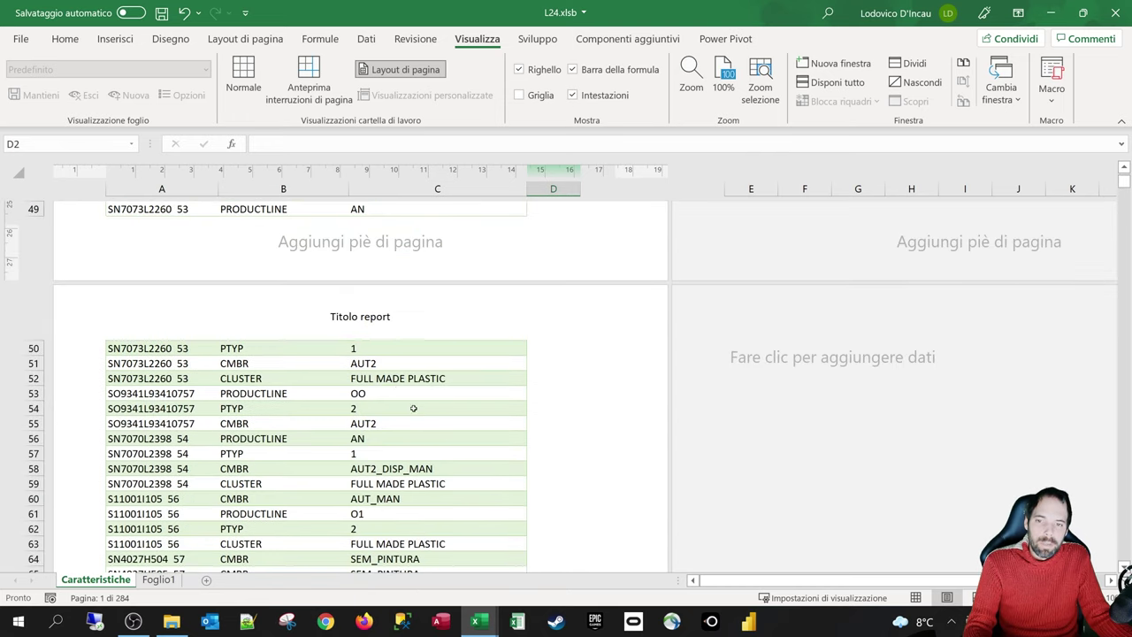
scroll(412, 416, down, 9)
scroll(398, 442, down, 4)
scroll(361, 452, up, 20)
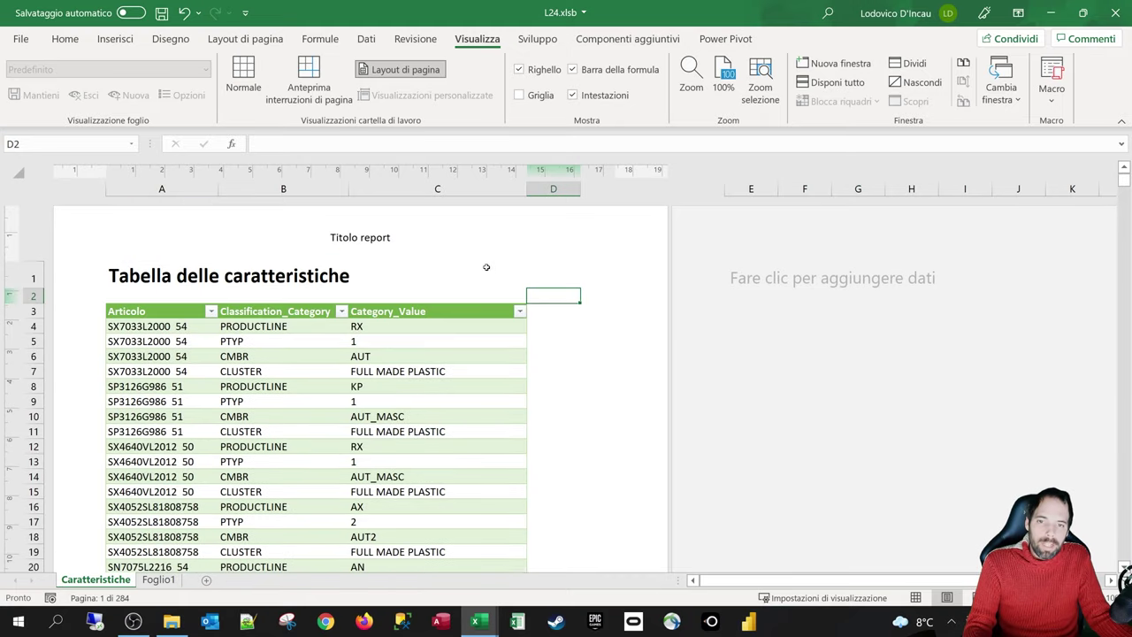
scroll(521, 354, down, 10)
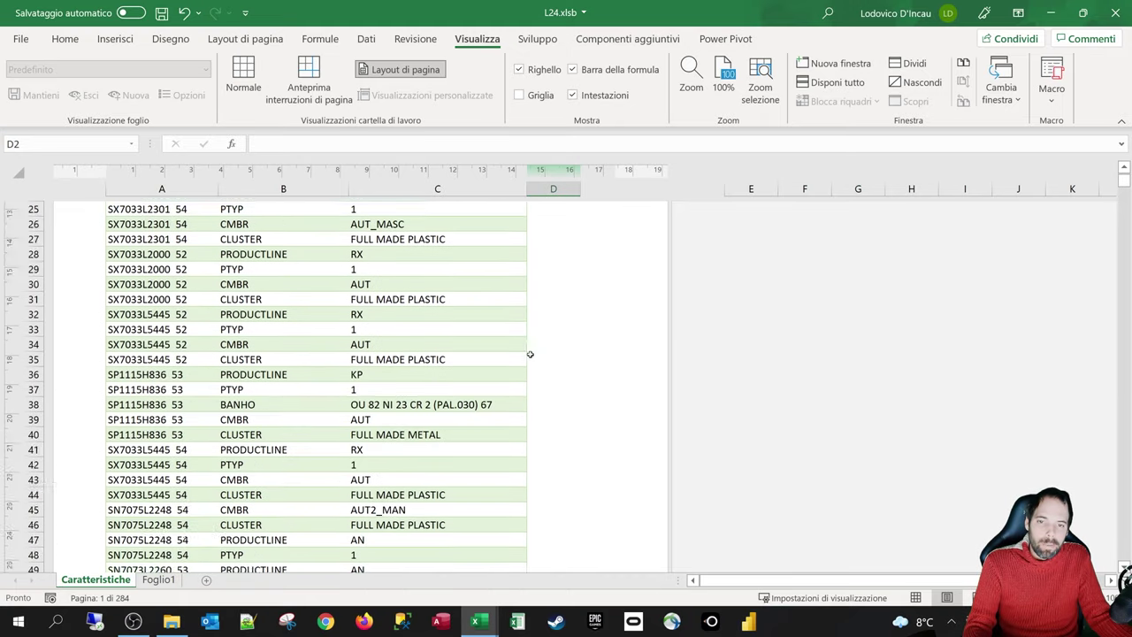
scroll(450, 320, down, 1)
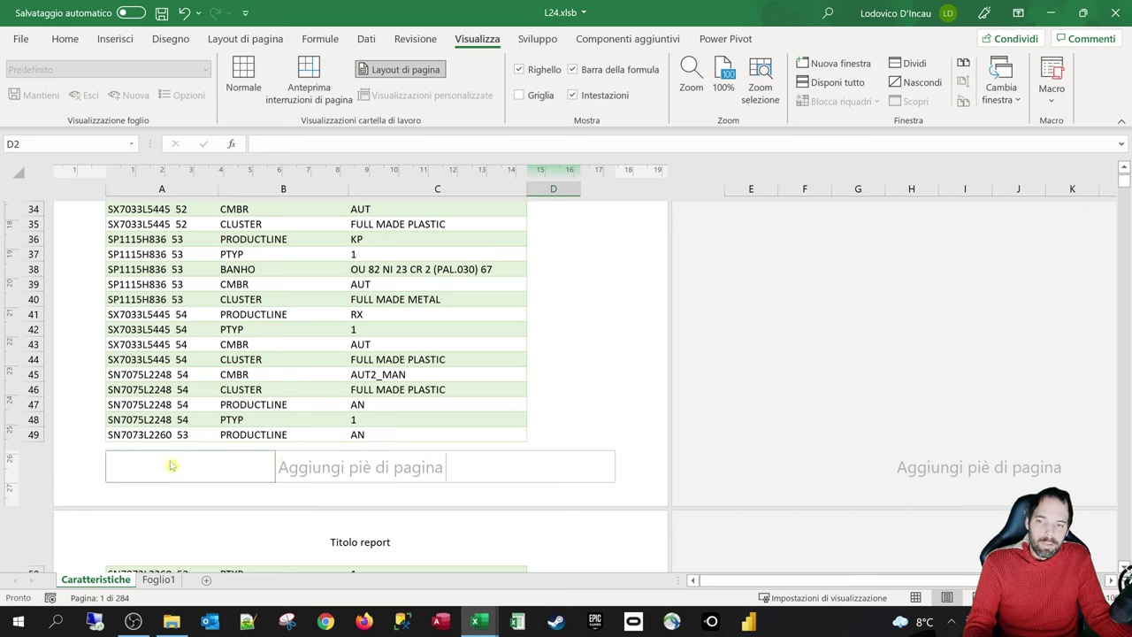
Build the right footer as 'Pagina', page number, 'di', total pages, showing 'Pagina 1 di 284'.
click(503, 468)
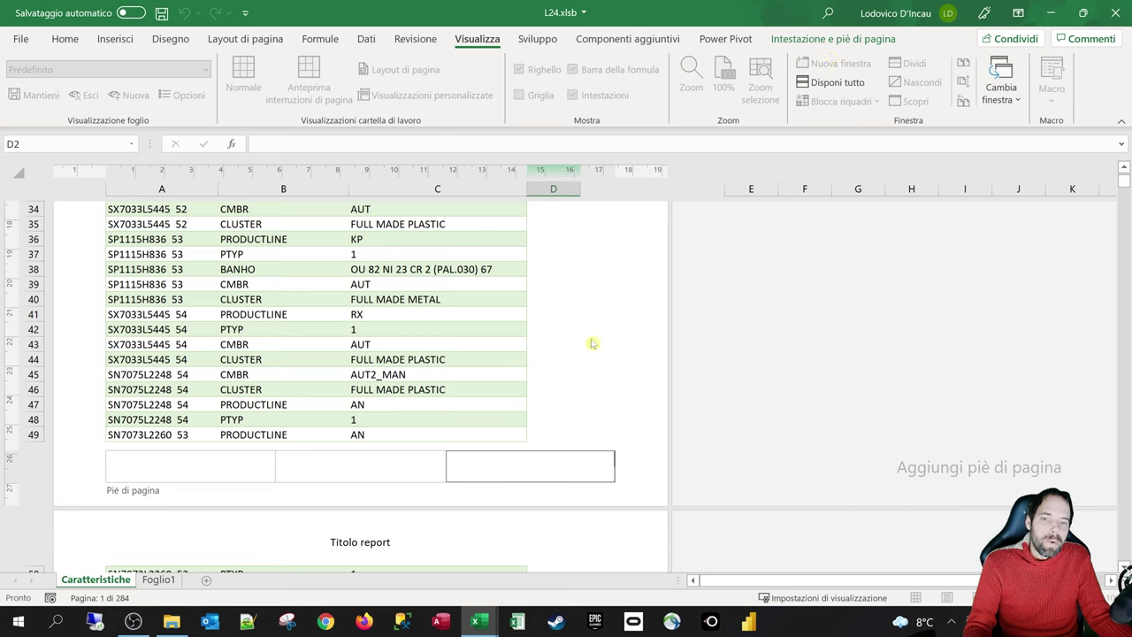
click(579, 403)
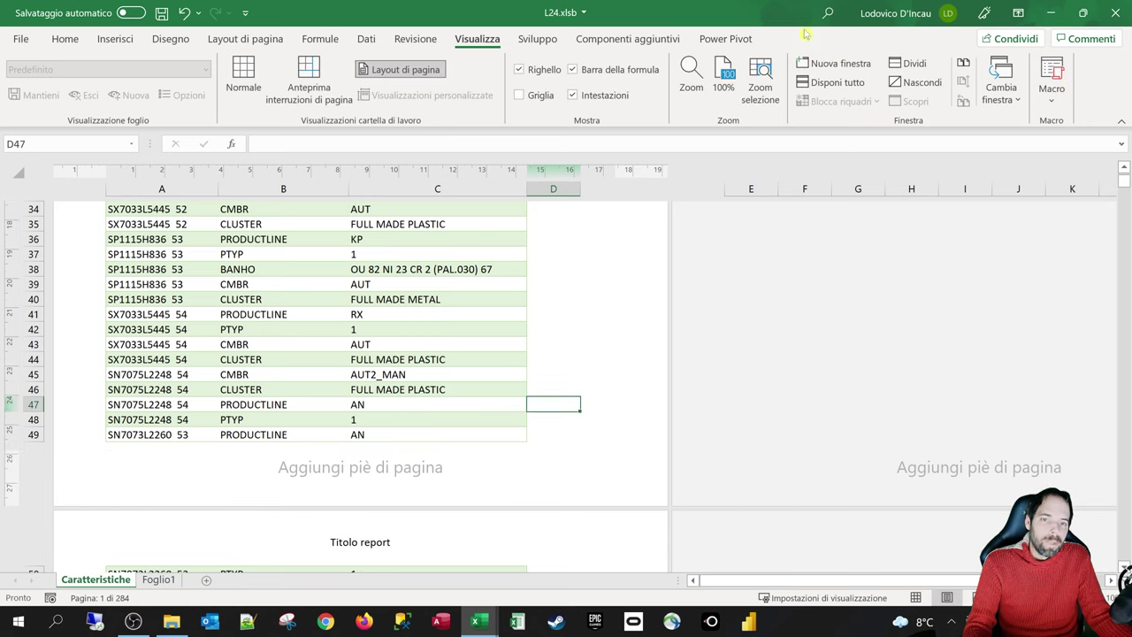
scroll(596, 310, down, 2)
click(536, 379)
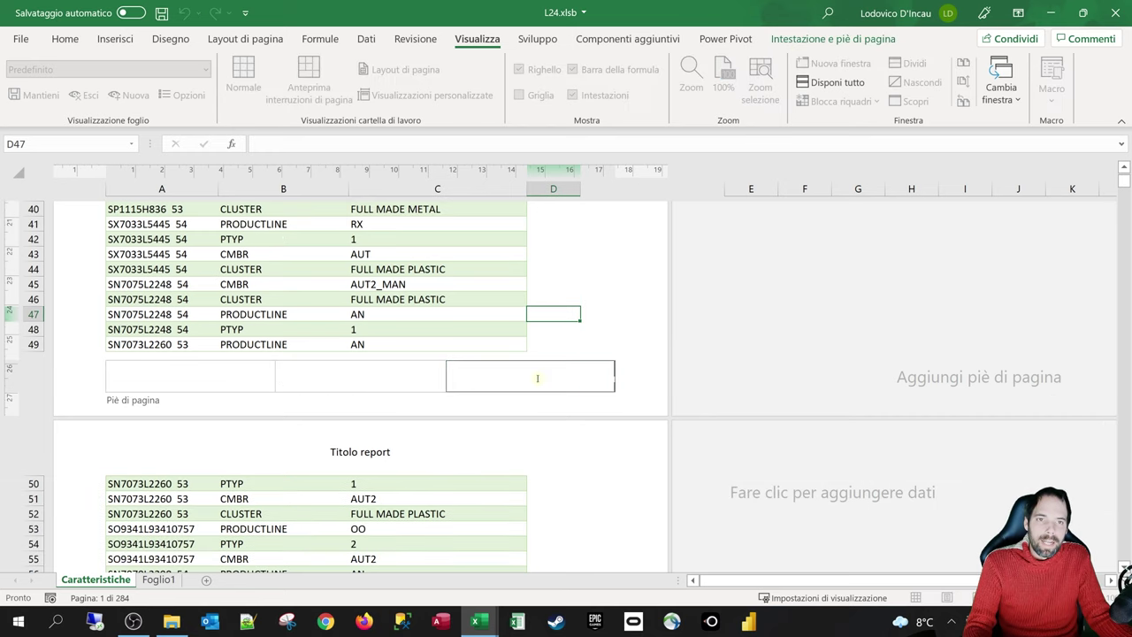
click(806, 41)
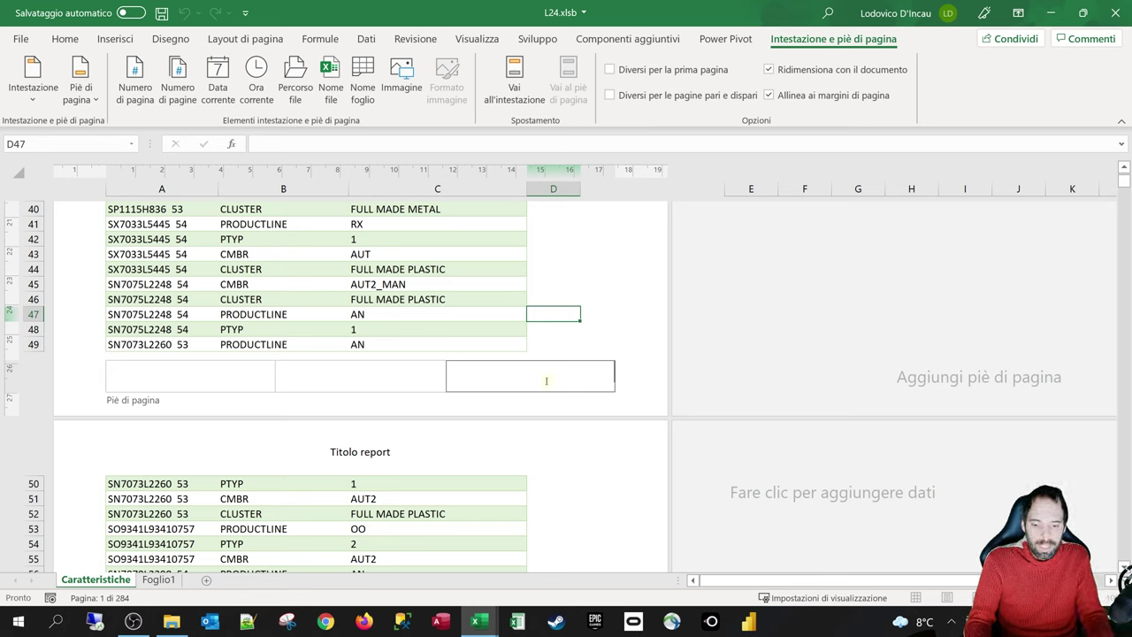
text(Pagina)
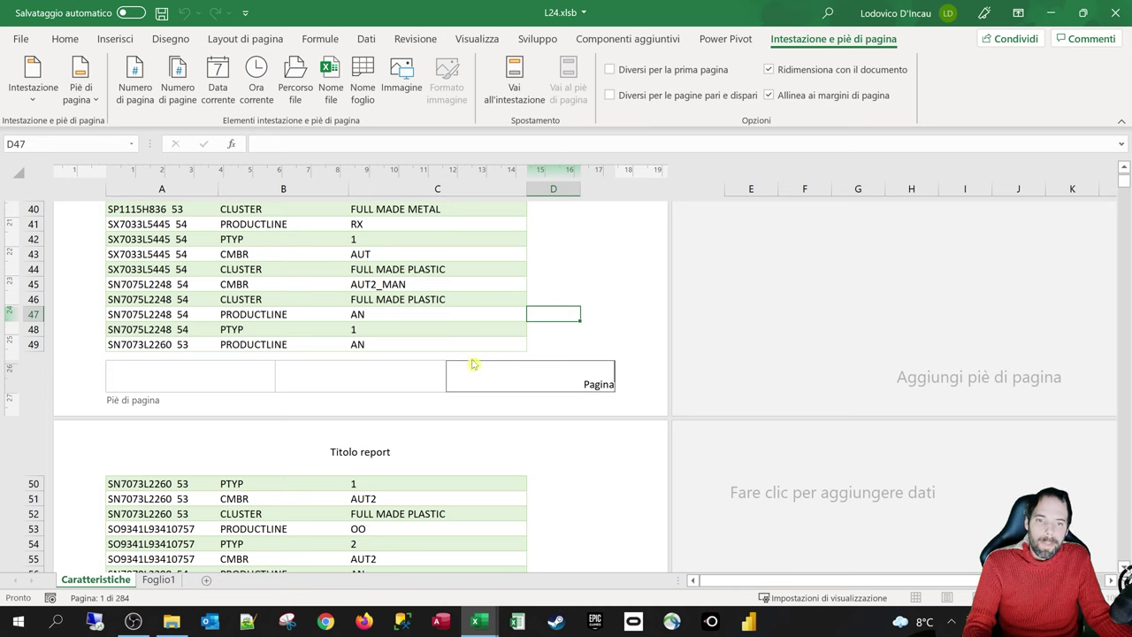
click(134, 79)
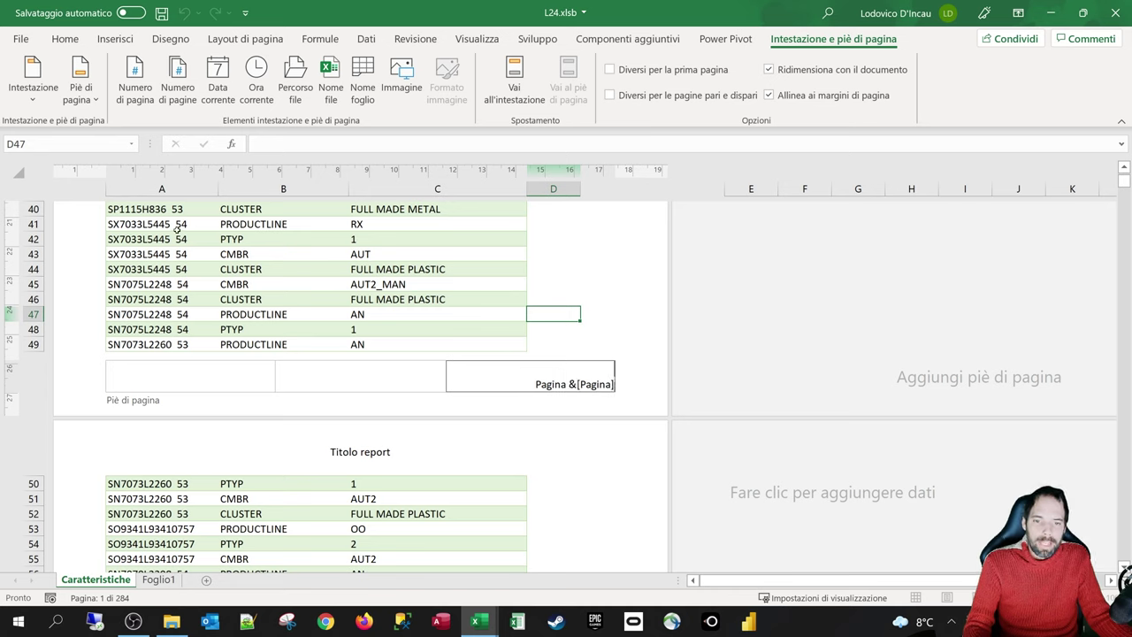
text(di)
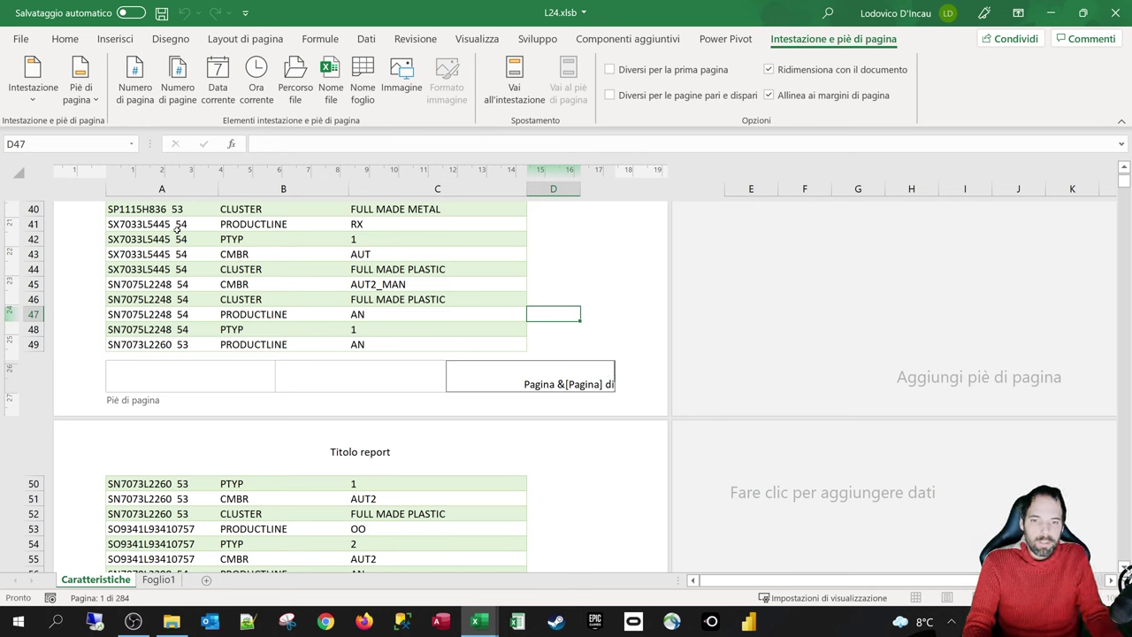
click(180, 88)
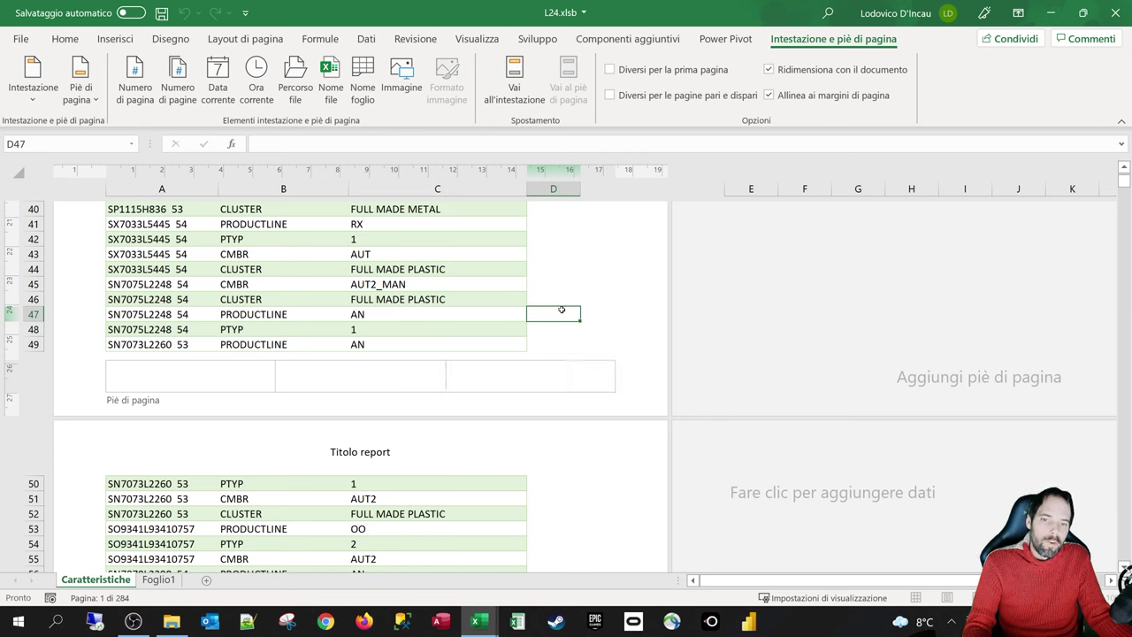
click(555, 354)
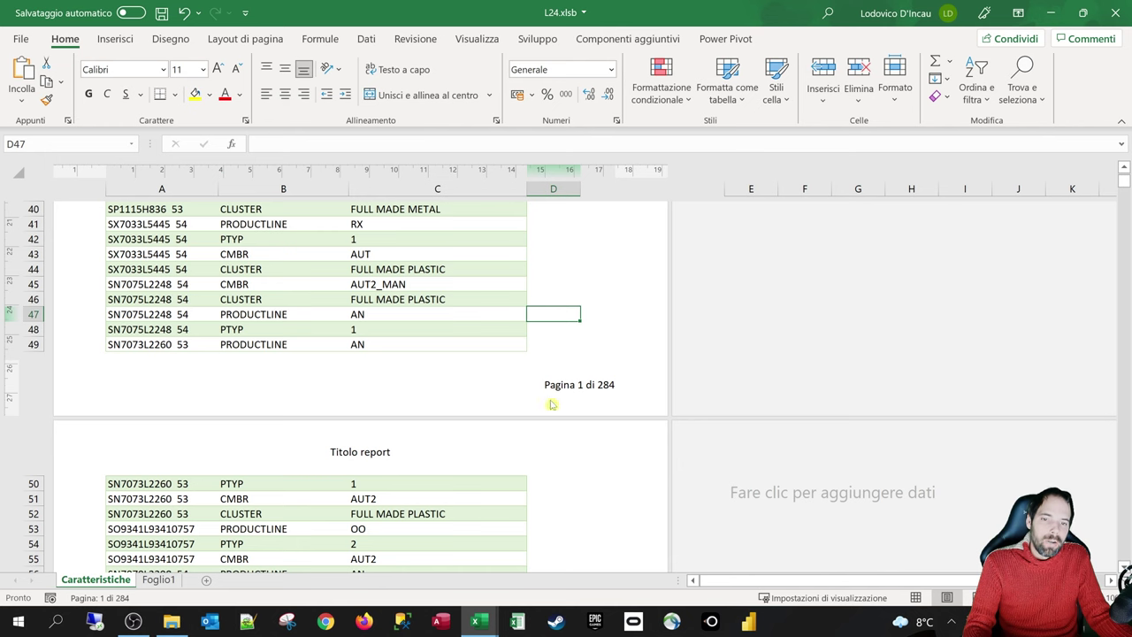
click(523, 389)
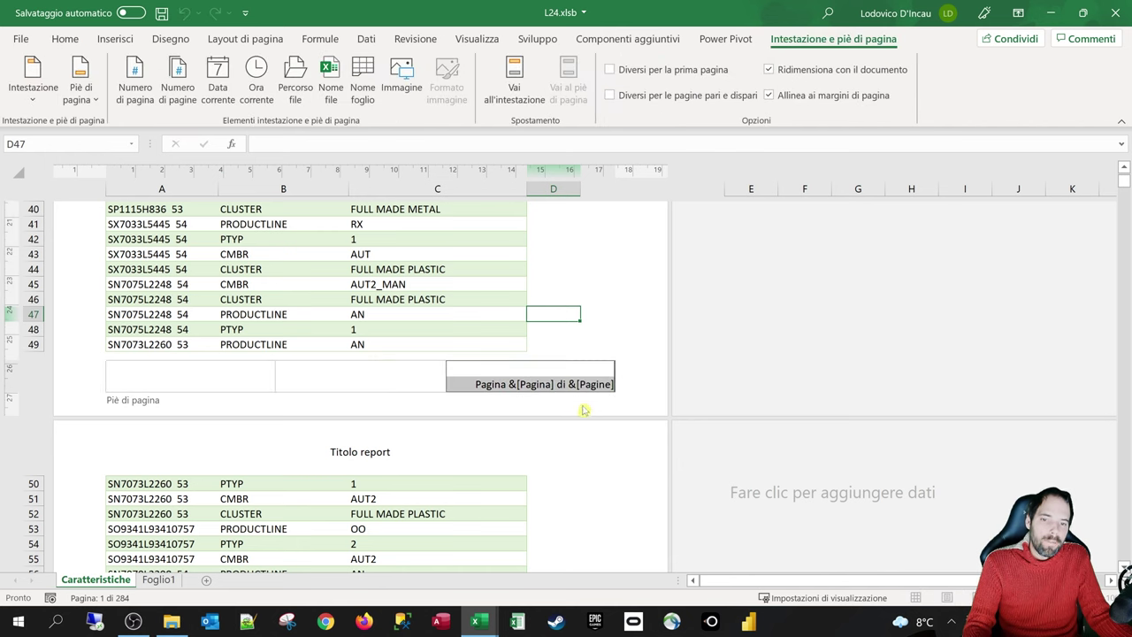
click(563, 328)
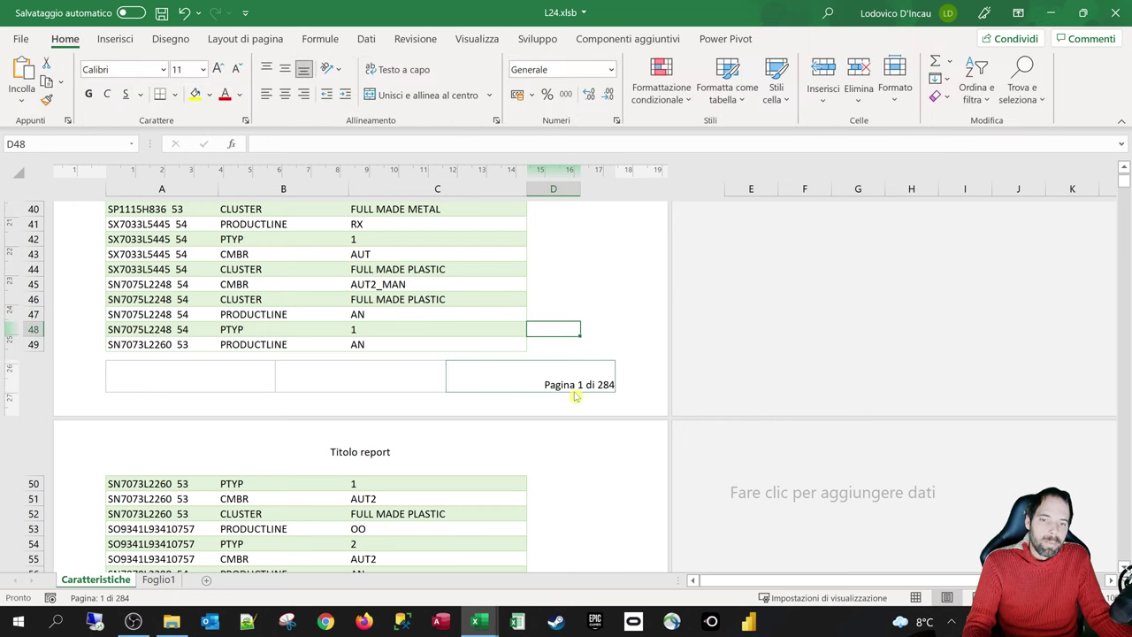
scroll(566, 371, down, 3)
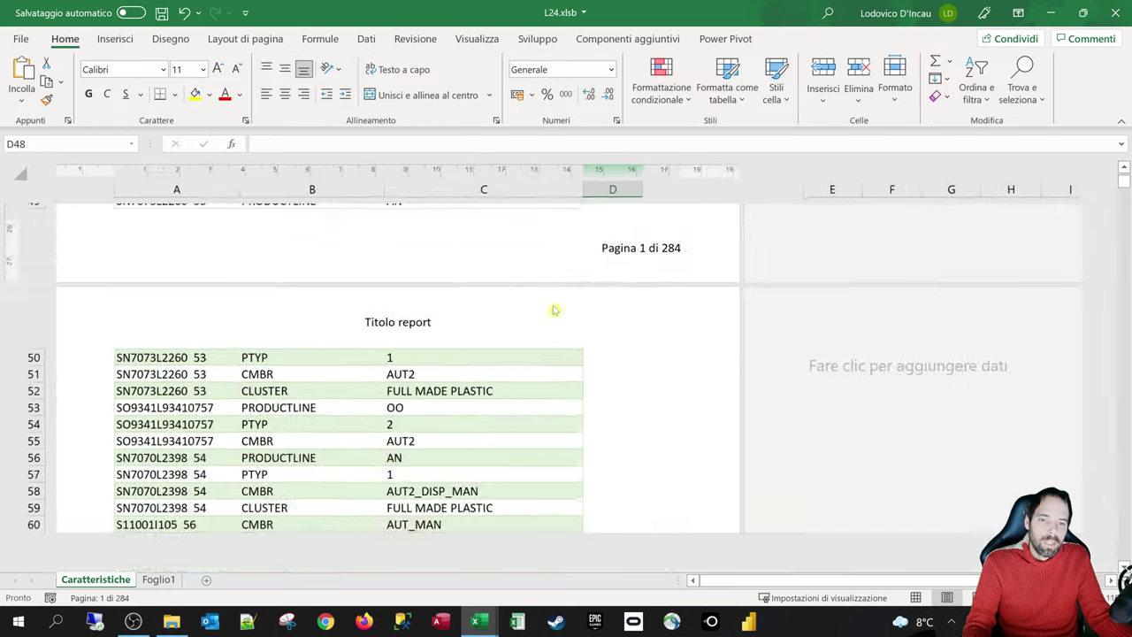
scroll(553, 309, up, 2)
scroll(723, 308, down, 15)
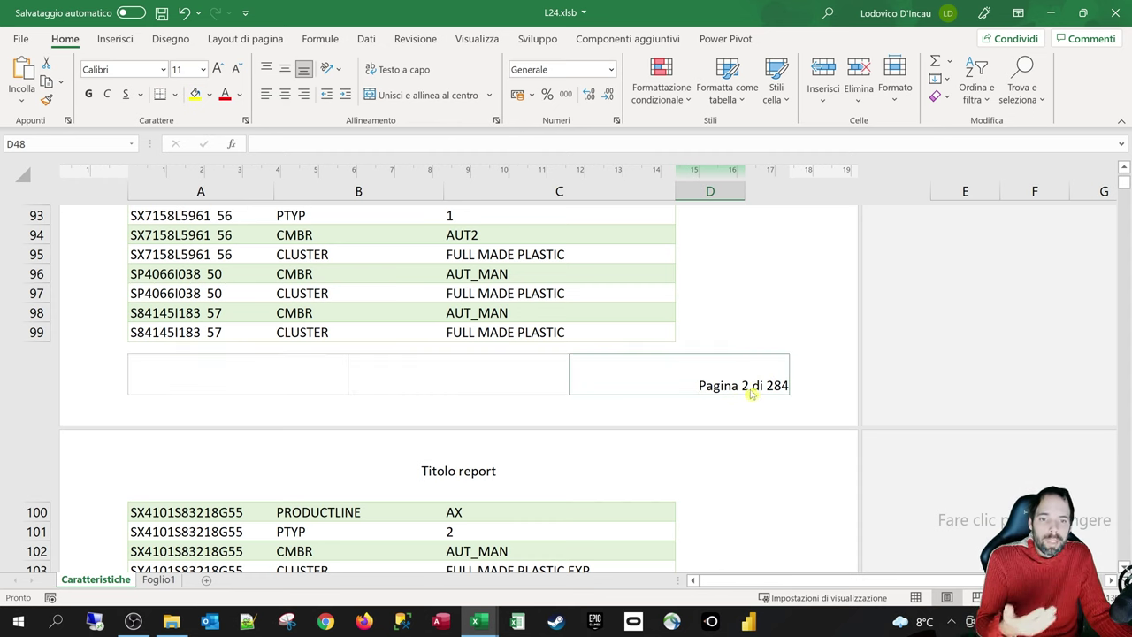
scroll(743, 393, up, 7)
scroll(735, 391, up, 10)
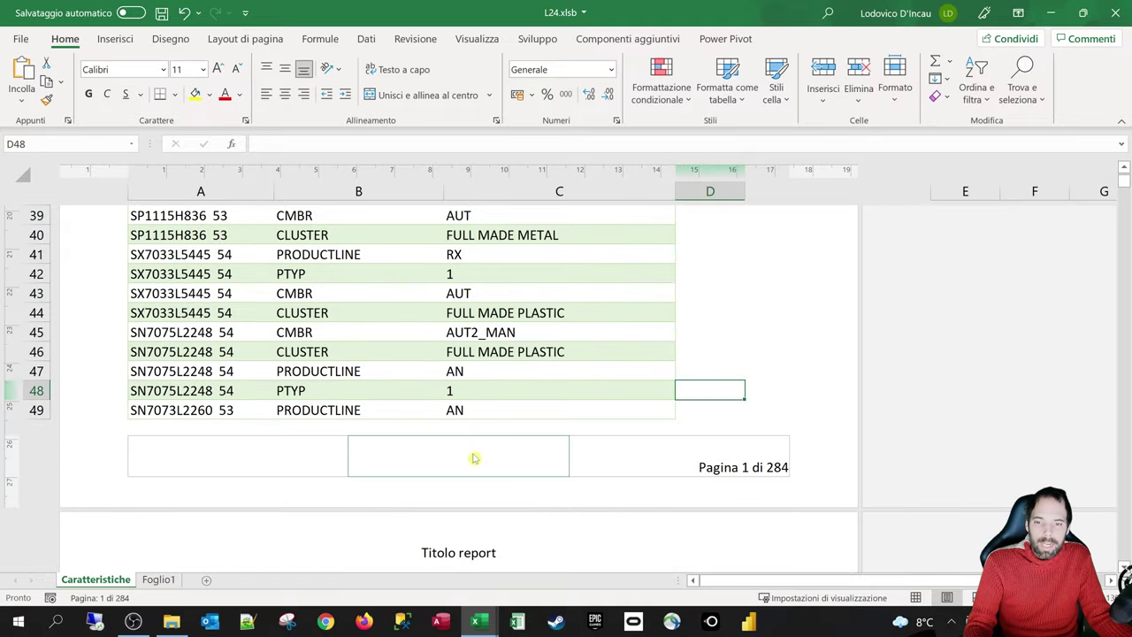
Insert the Percorso file field into the centre footer section.
click(401, 458)
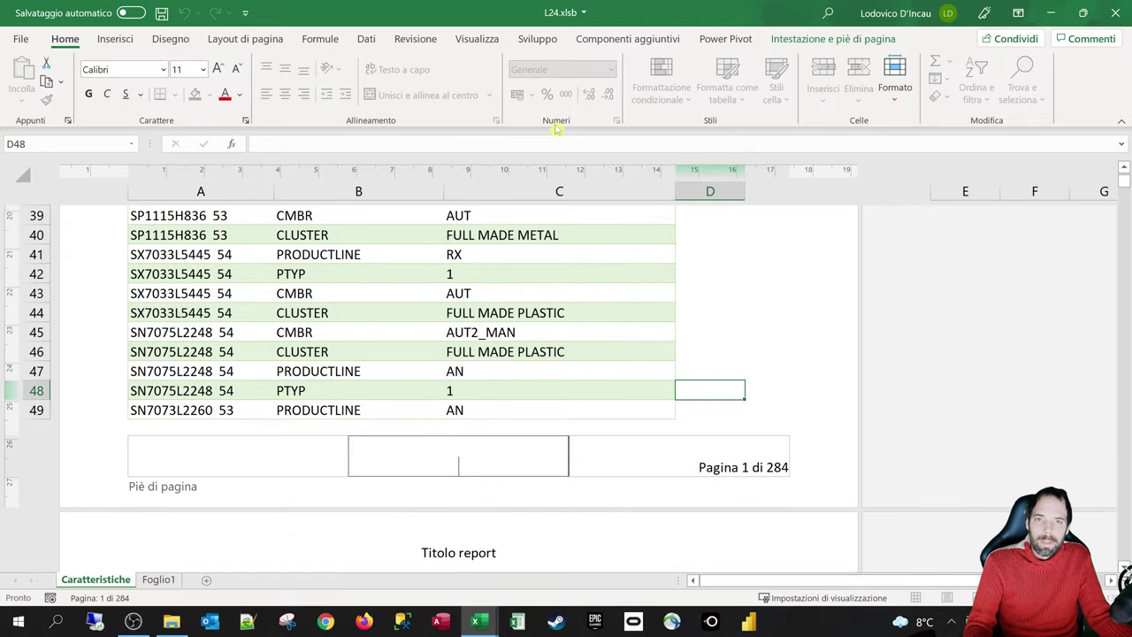
click(817, 39)
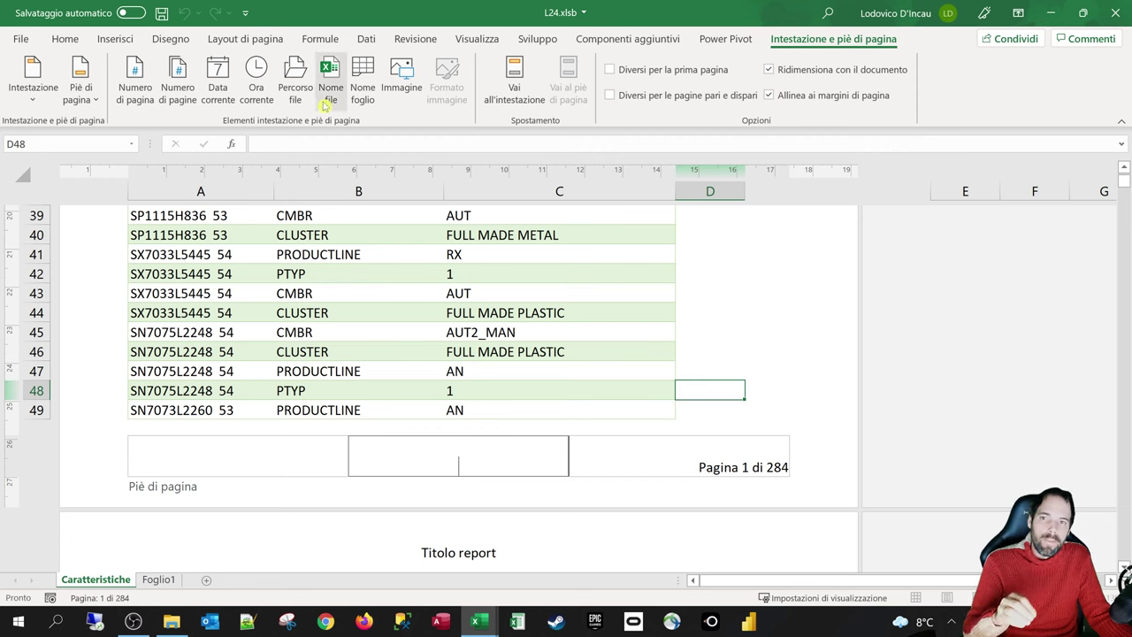
click(294, 79)
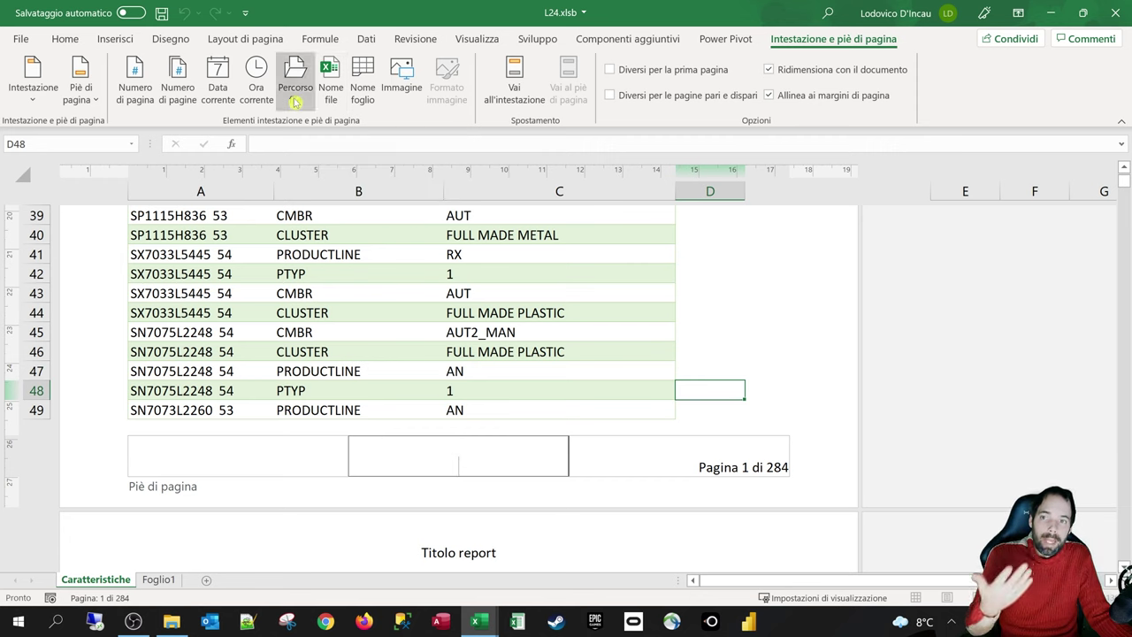
click(735, 345)
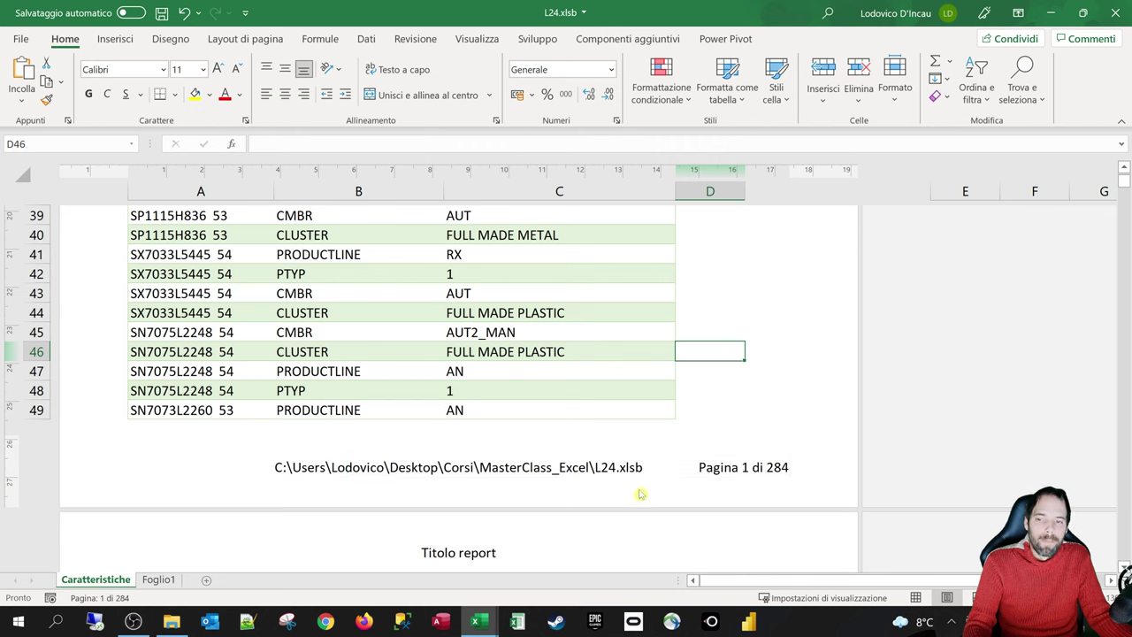
Insert the Data corrente field (26/11/2021) into the left footer section.
click(173, 469)
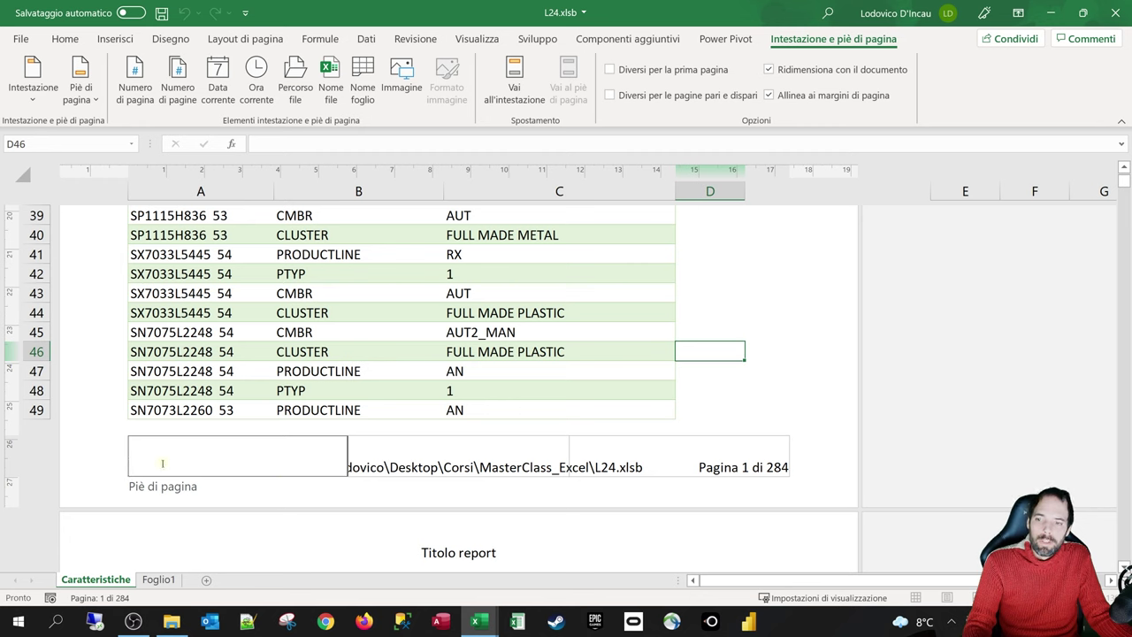
click(217, 99)
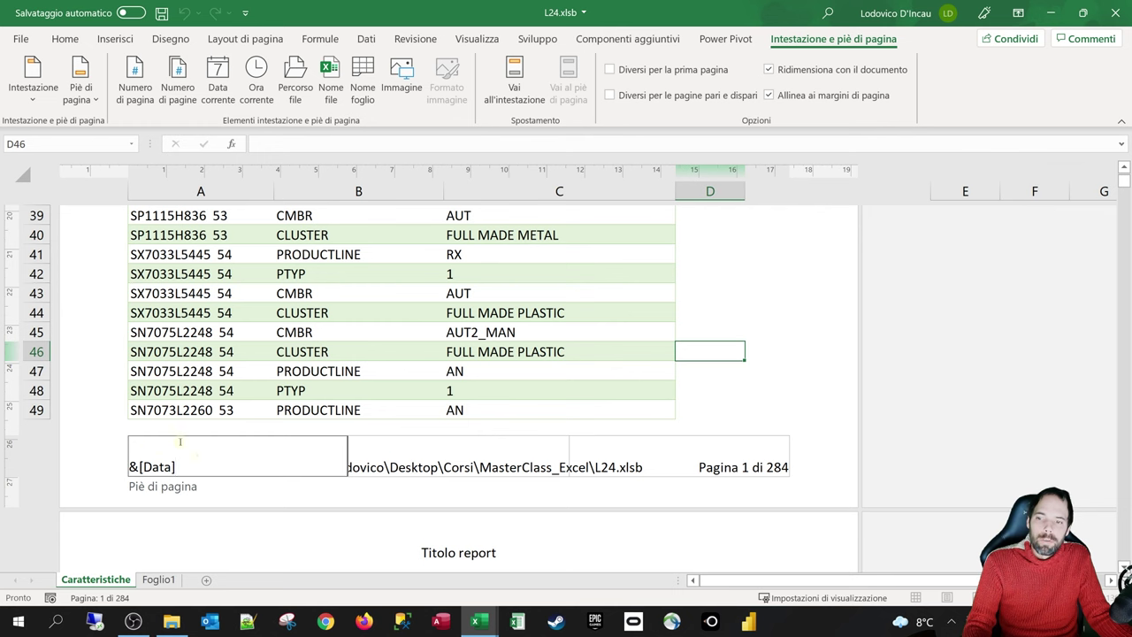
click(681, 358)
click(739, 313)
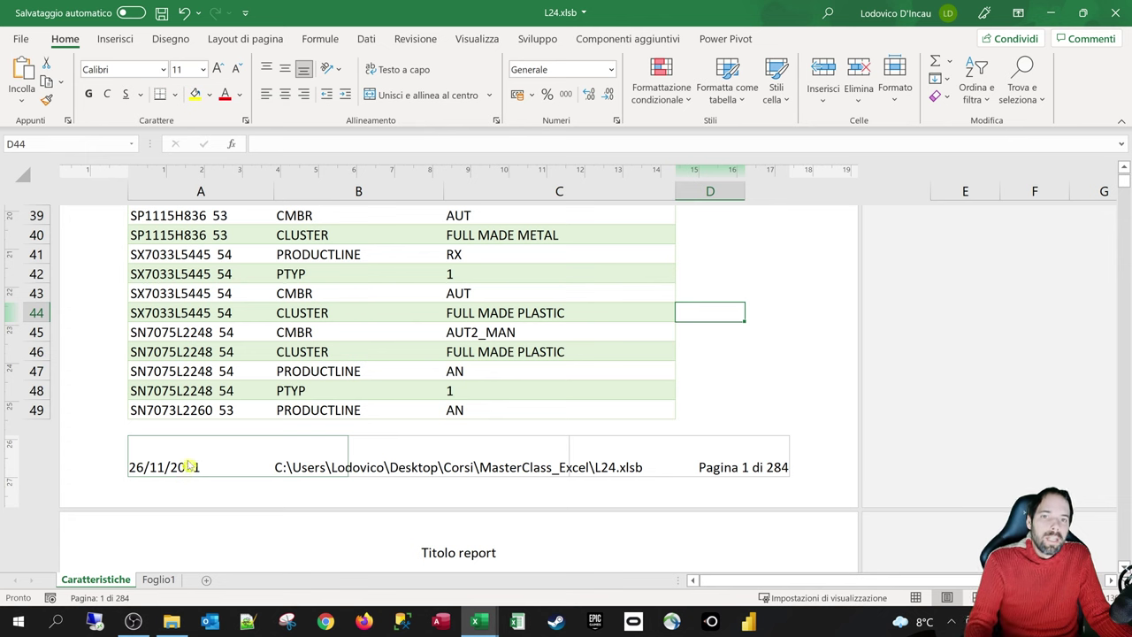
click(21, 39)
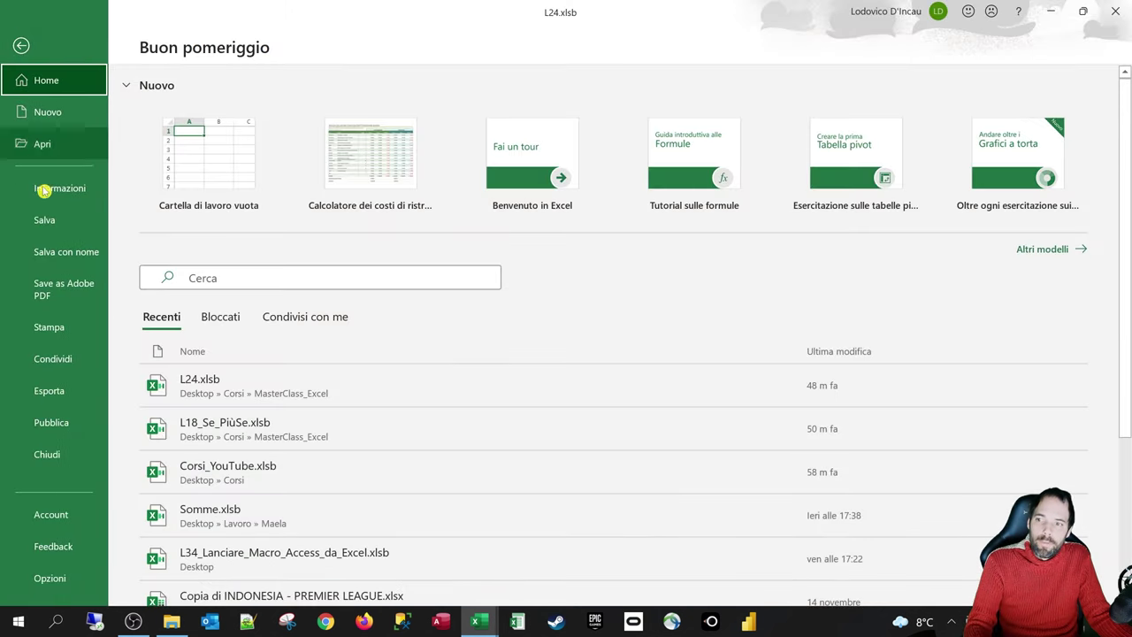
click(42, 325)
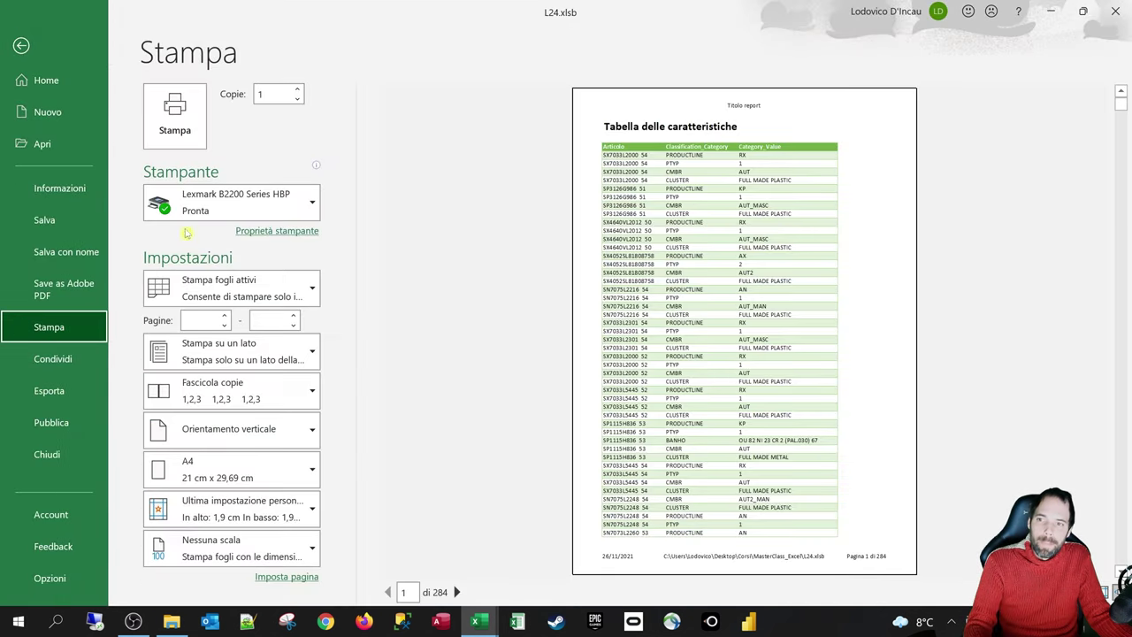
click(176, 131)
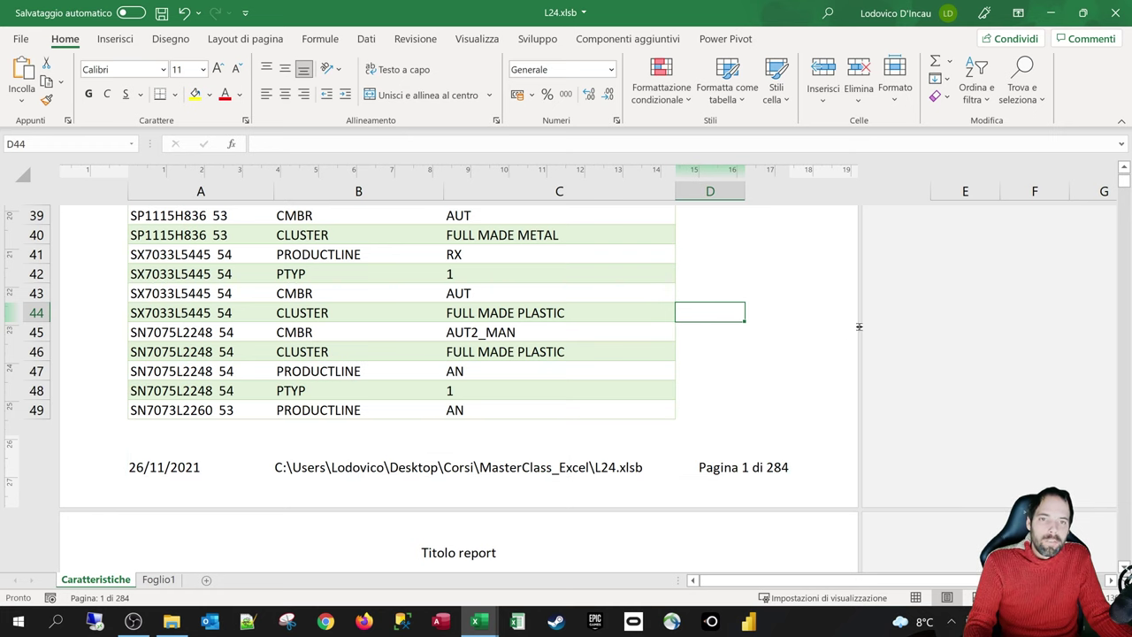
Hide the white space between pages so rows 49 and 50 run continuously.
scroll(901, 291, up, 1)
scroll(658, 460, down, 2)
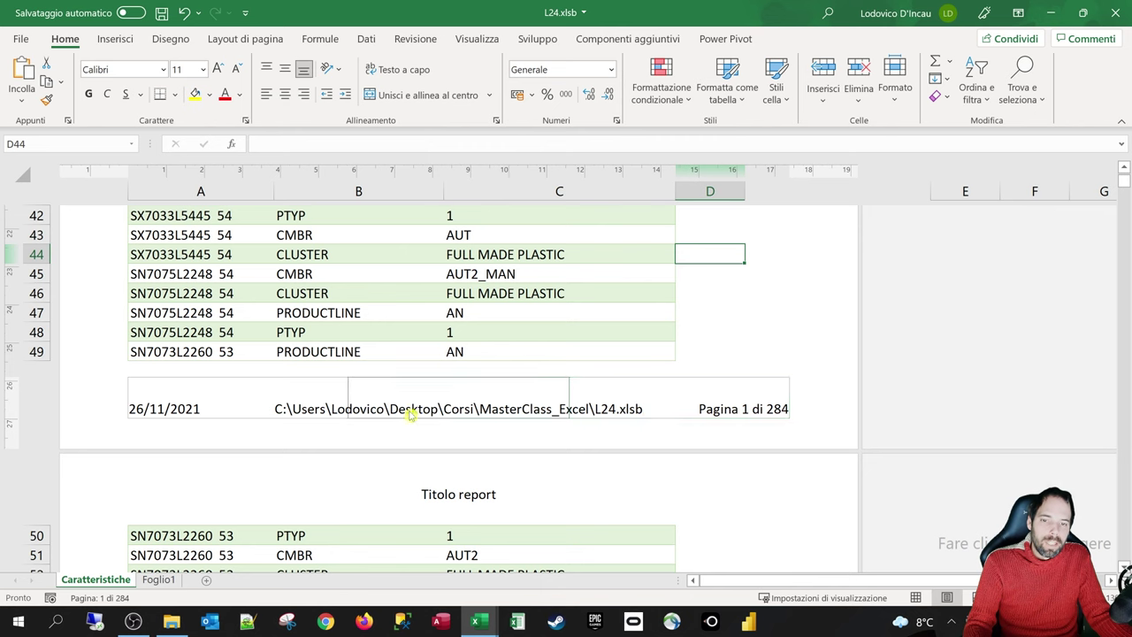
double_click(631, 451)
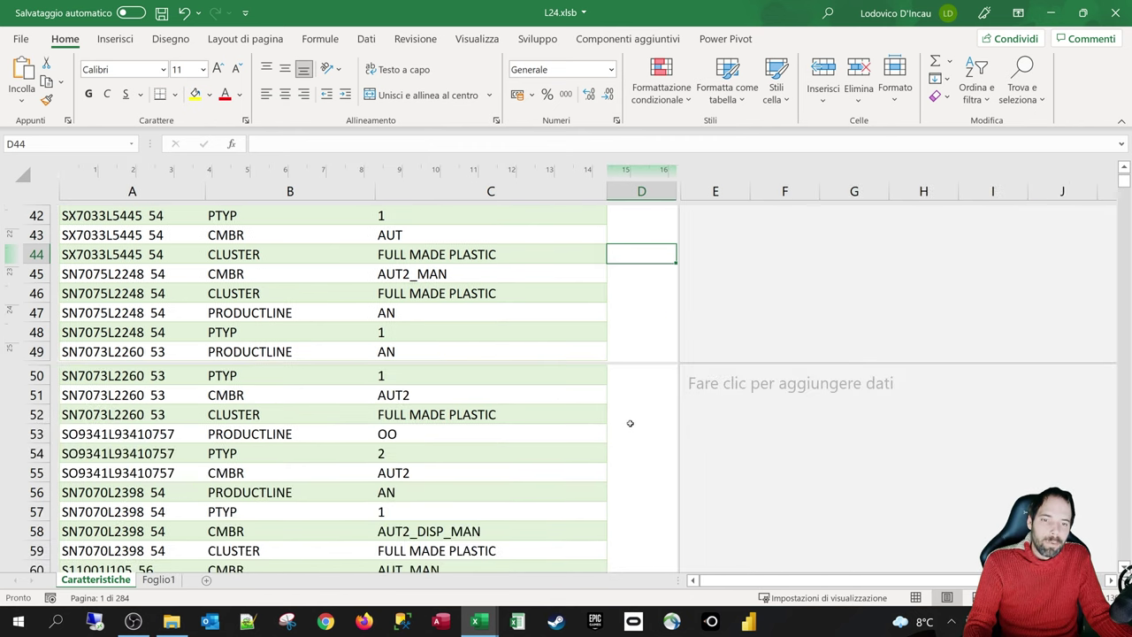
scroll(630, 423, up, 14)
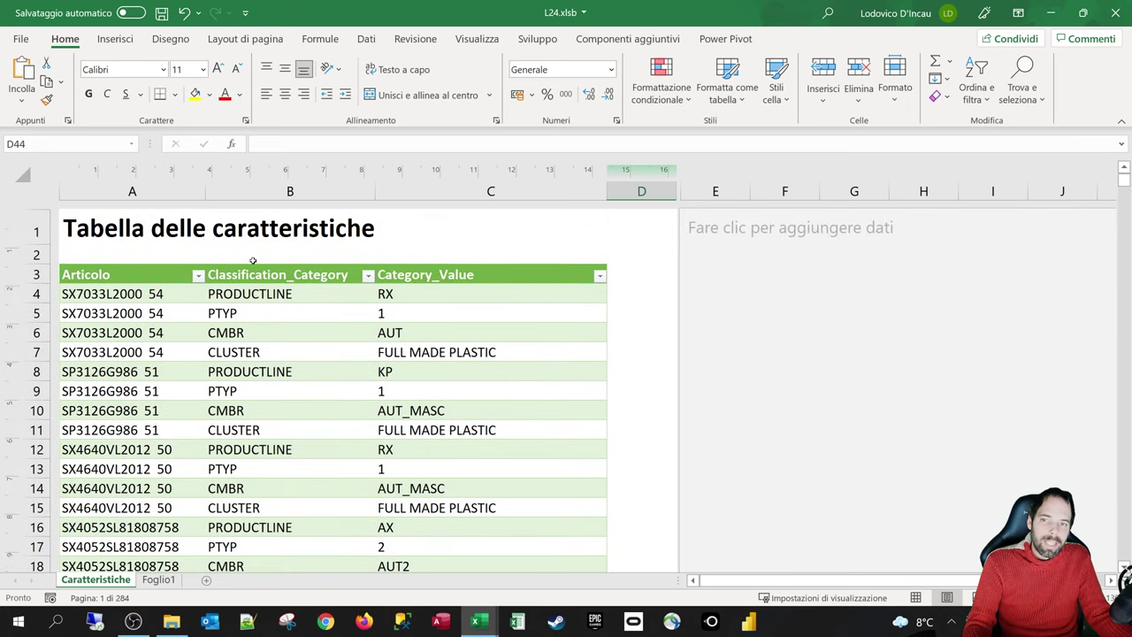
scroll(627, 363, down, 15)
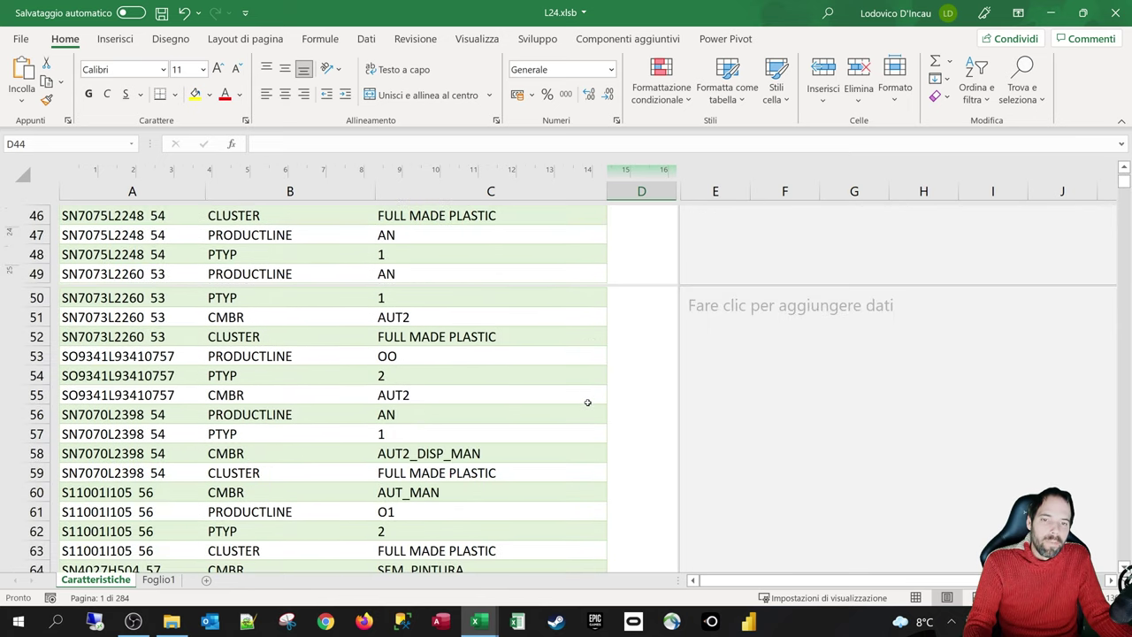
click(476, 39)
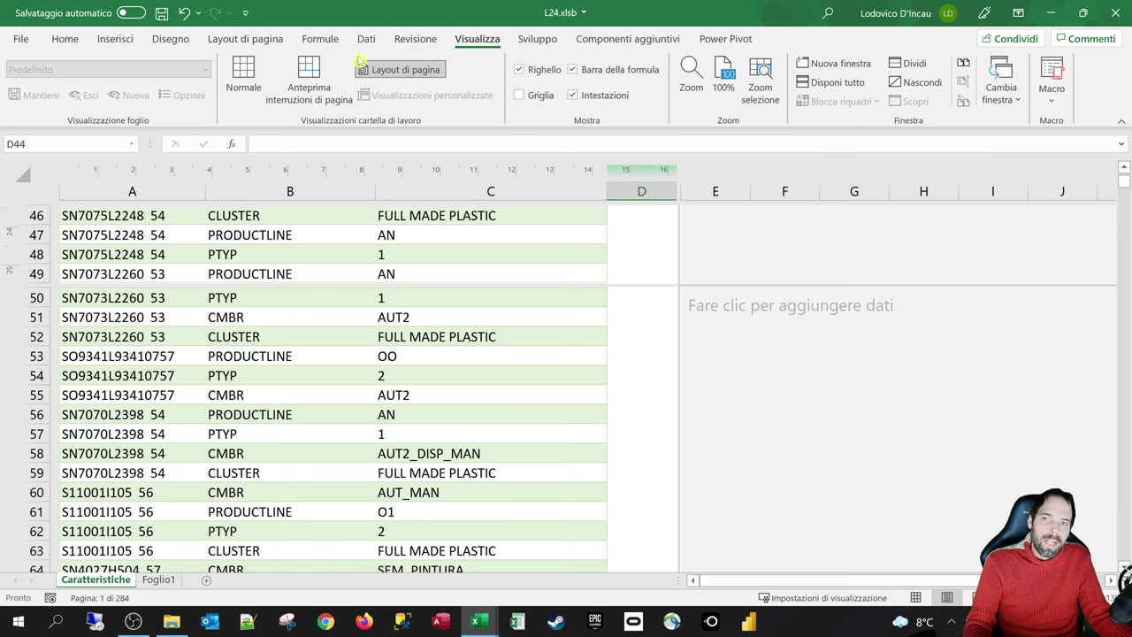
Restore the white space between pages and scroll back up to the page header.
double_click(599, 287)
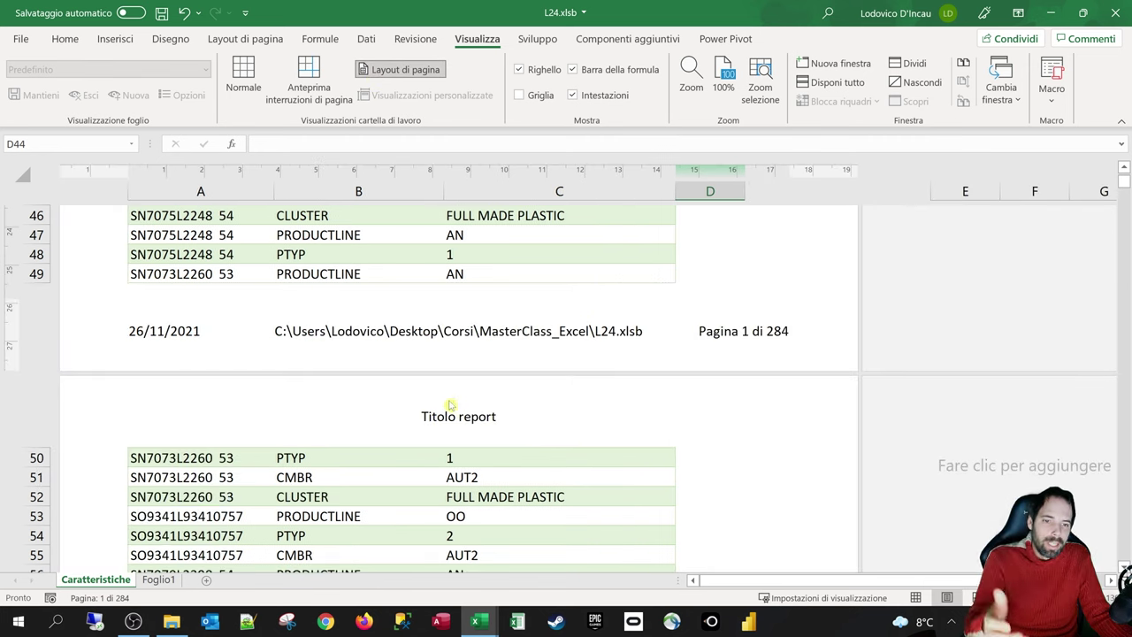
scroll(442, 403, up, 10)
scroll(453, 371, up, 5)
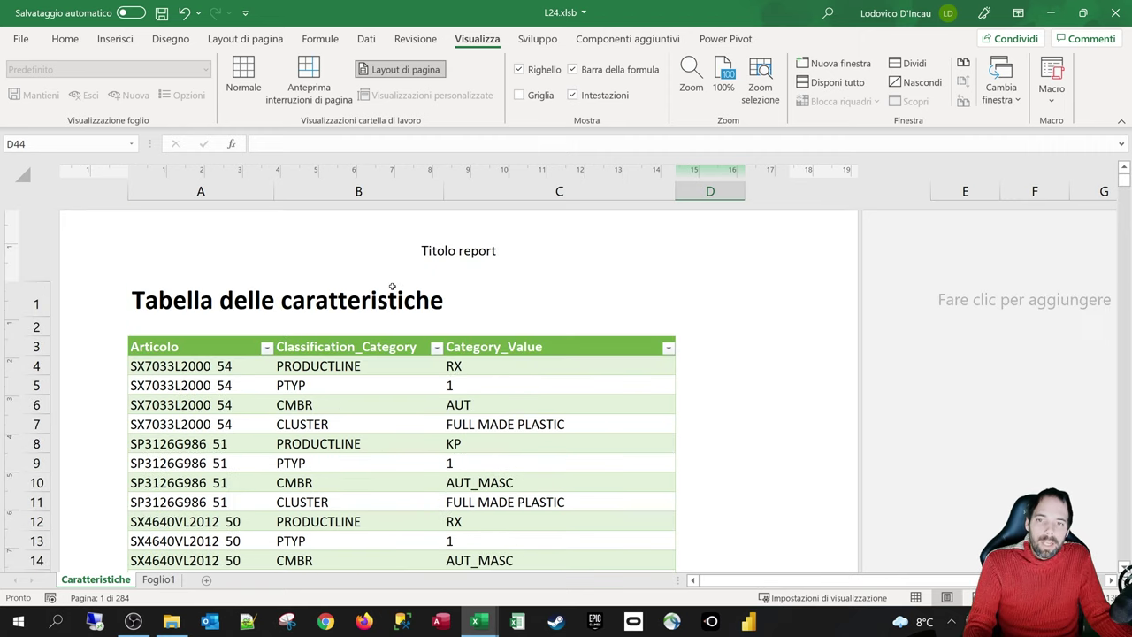
Check the centred 'Titolo report' header and the empty right header section, then return to the worksheet.
click(433, 266)
click(822, 38)
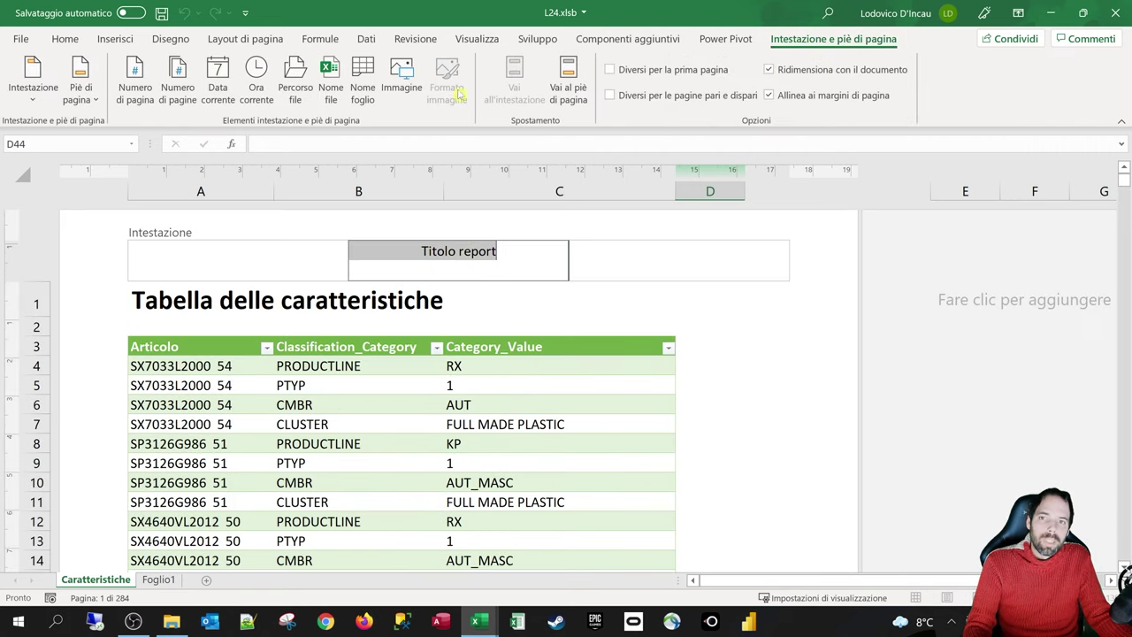
click(477, 39)
key(Escape)
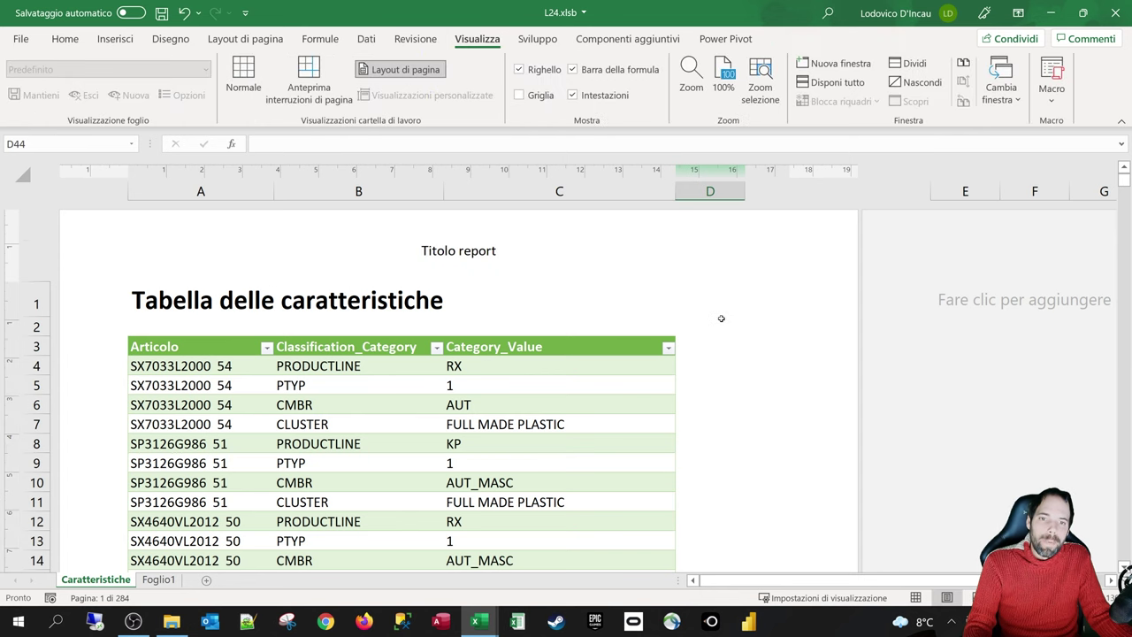
click(672, 265)
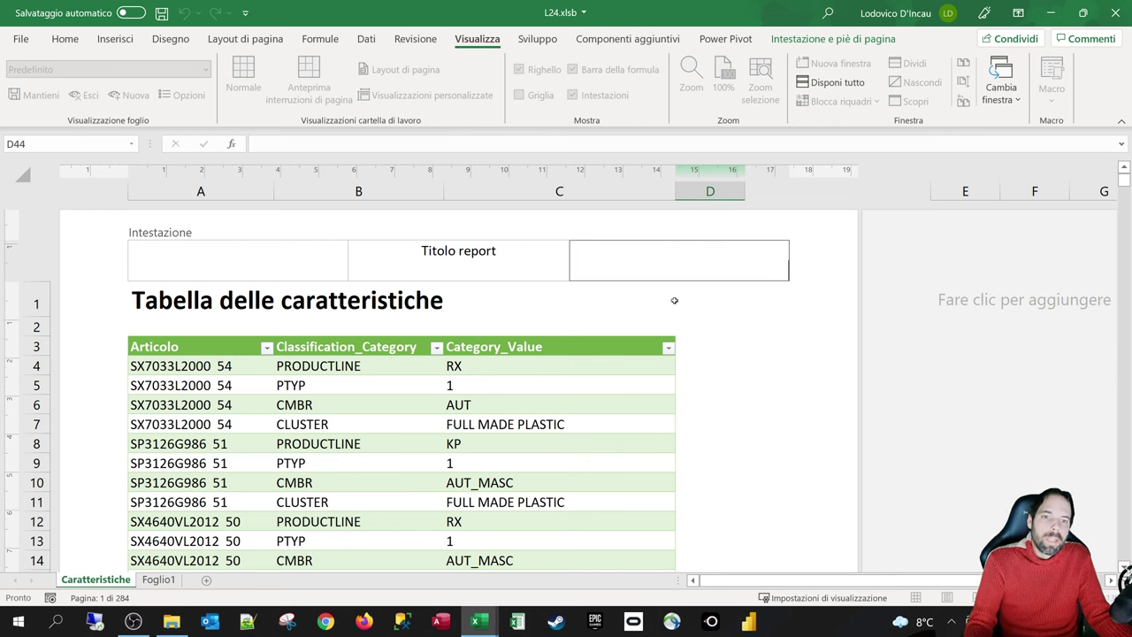
click(743, 346)
click(577, 251)
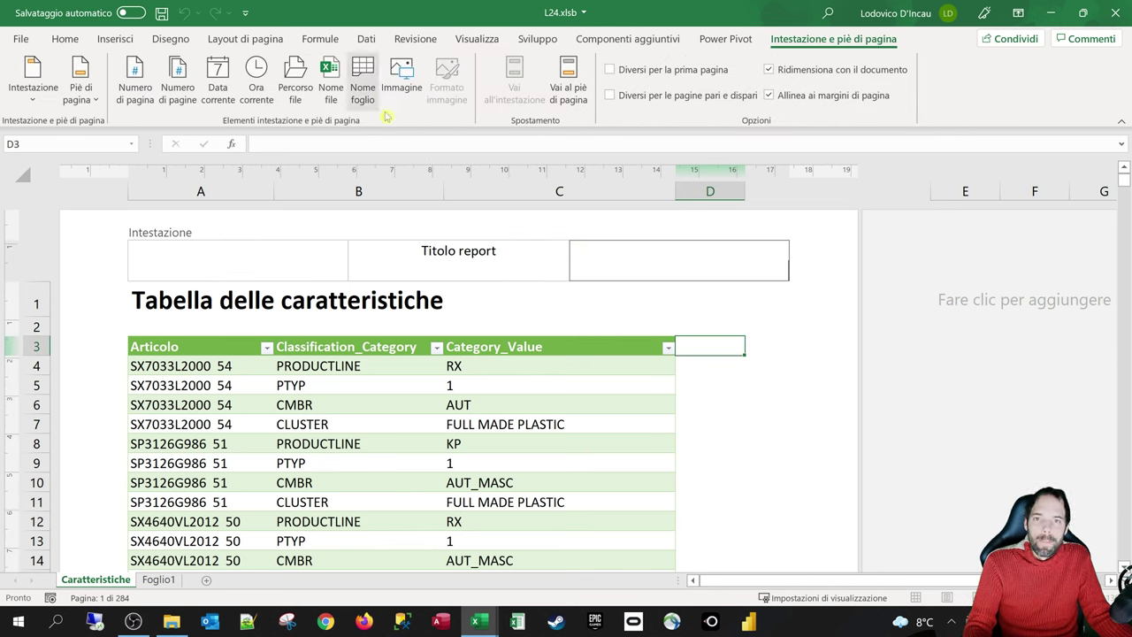
click(741, 352)
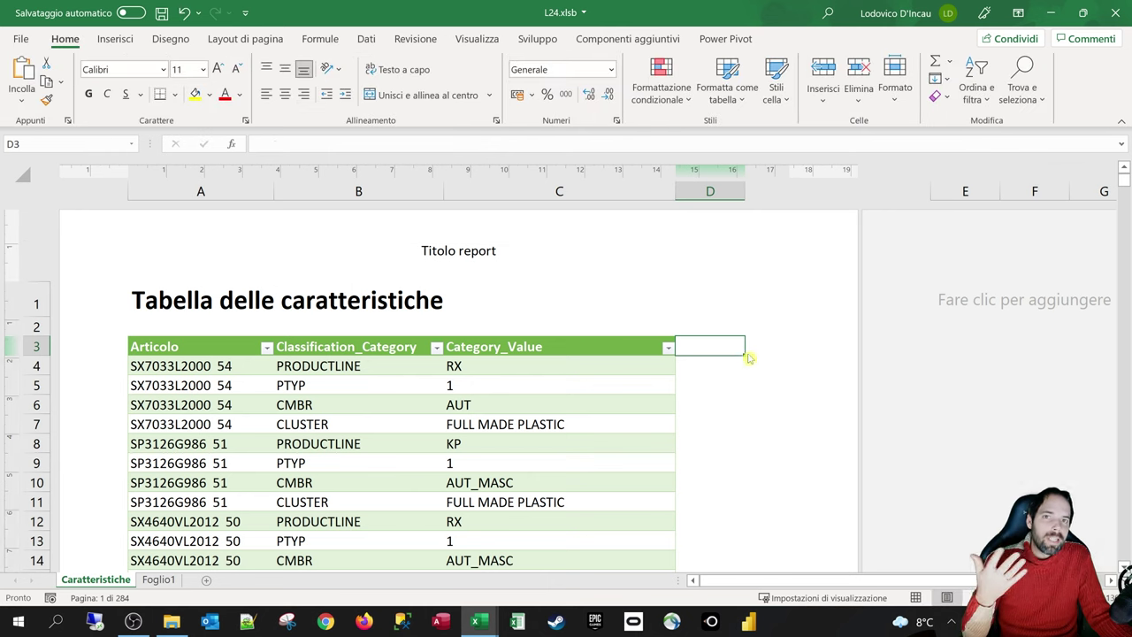